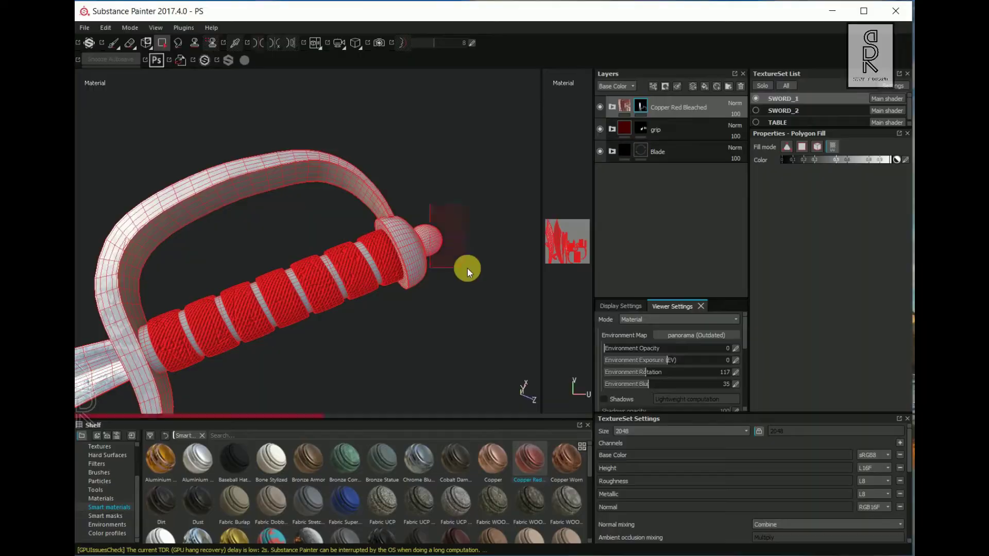
mouse_move(407, 288)
left_mouse_down("alt")
mouse_move(289, 323)
mouse_move(203, 243)
mouse_move(227, 348)
mouse_move(301, 224)
mouse_move(201, 276)
mouse_move(80, 49)
left_mouse_up("alt")
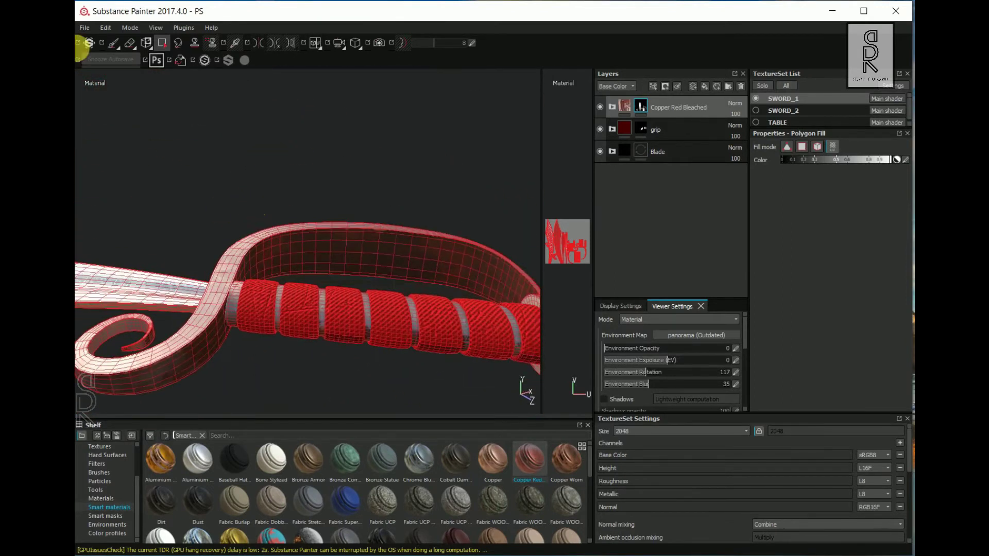
left_click(113, 43)
left_click_drag(280, 381, 146, 246, "alt")
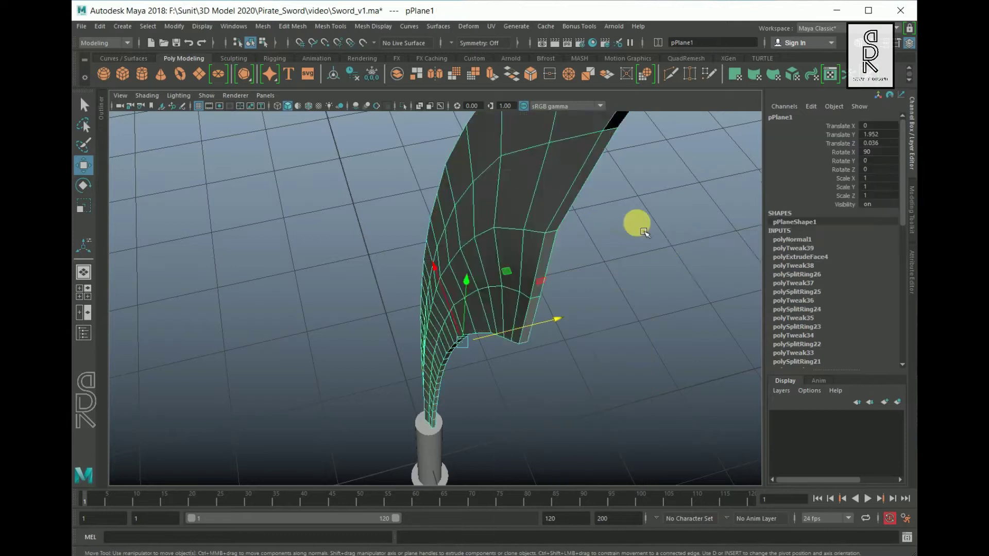
mouse_move(636, 221)
left_mouse_down("alt")
mouse_move(530, 303)
mouse_move(436, 414)
mouse_move(533, 374)
mouse_move(467, 352)
left_mouse_up("alt")
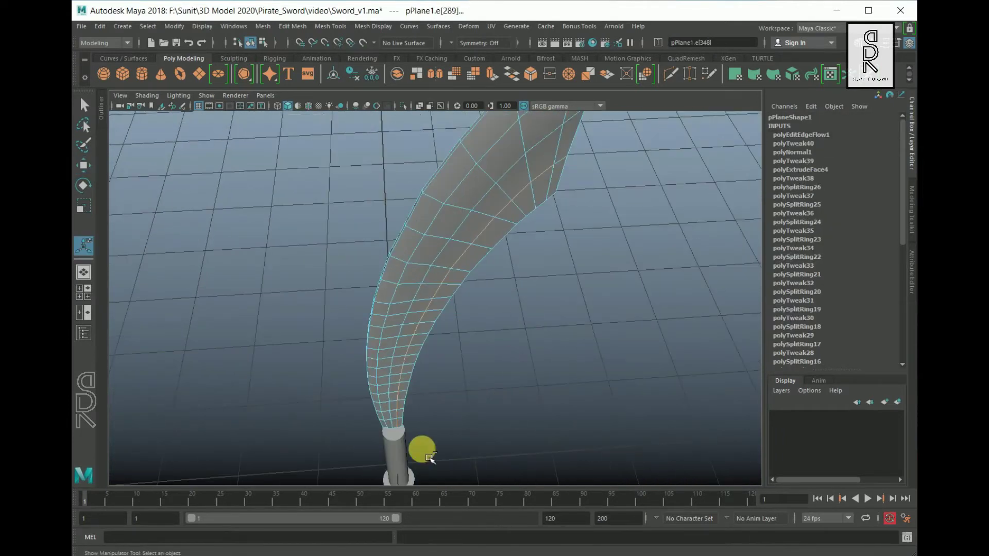
left_click_drag(430, 458, 409, 375, "alt")
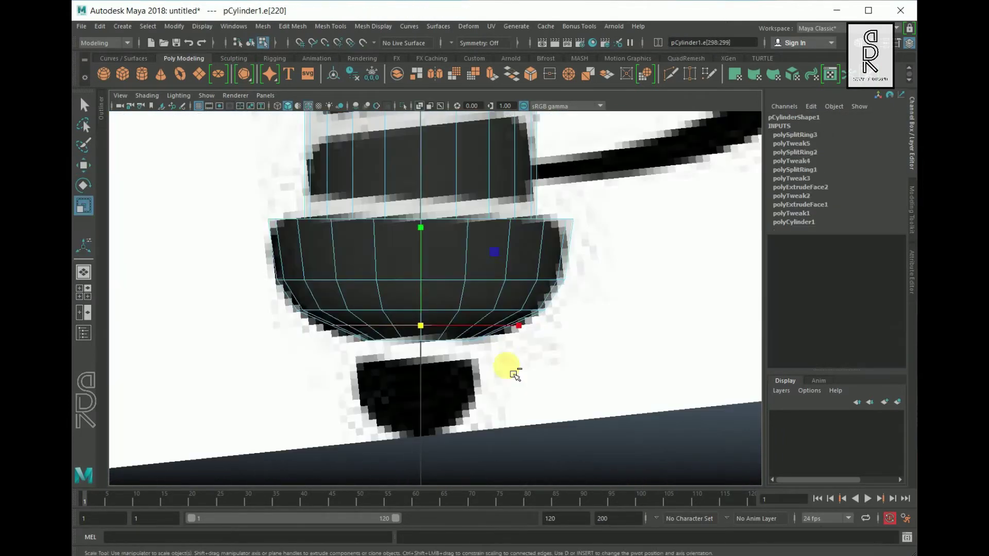
middle_click_drag(520, 267, 518, 263, "alt")
right_click_drag(607, 167, 607, 207)
key("ctrl+e")
left_click_drag(446, 360, 457, 453)
scroll(417, 396, "up", 3)
mouse_move(417, 350)
right_mouse_down()
mouse_move(417, 309)
mouse_move(417, 360)
right_mouse_up()
left_click_drag(419, 341, 428, 341)
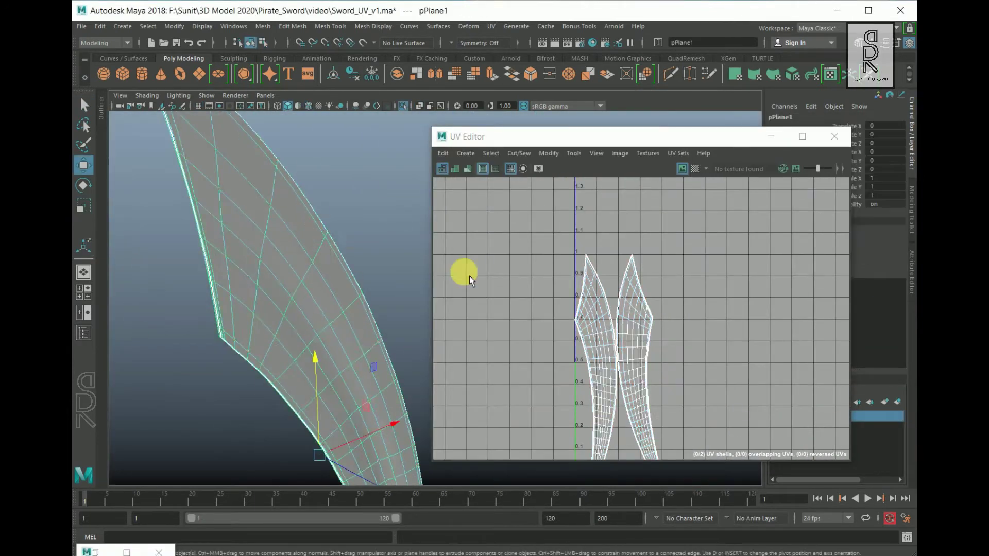
left_click_drag(464, 276, 298, 316, "alt")
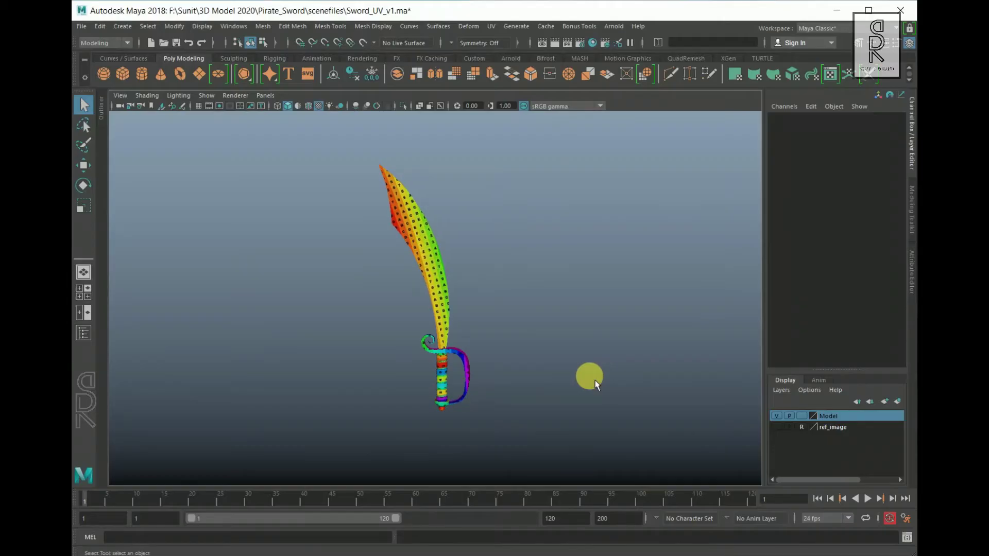
Assign the existing lambert1 material to all parts of the sword
mouse_move(589, 376)
left_mouse_down("alt")
mouse_move(556, 376)
mouse_move(585, 379)
left_mouse_up("alt")
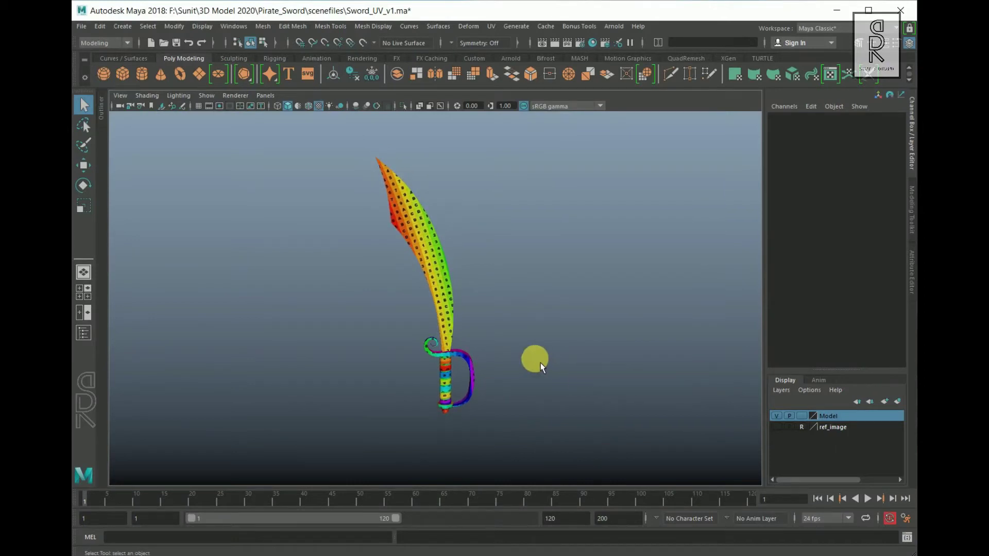
left_click_drag(357, 164, 546, 421)
right_click_drag(433, 254, 453, 554)
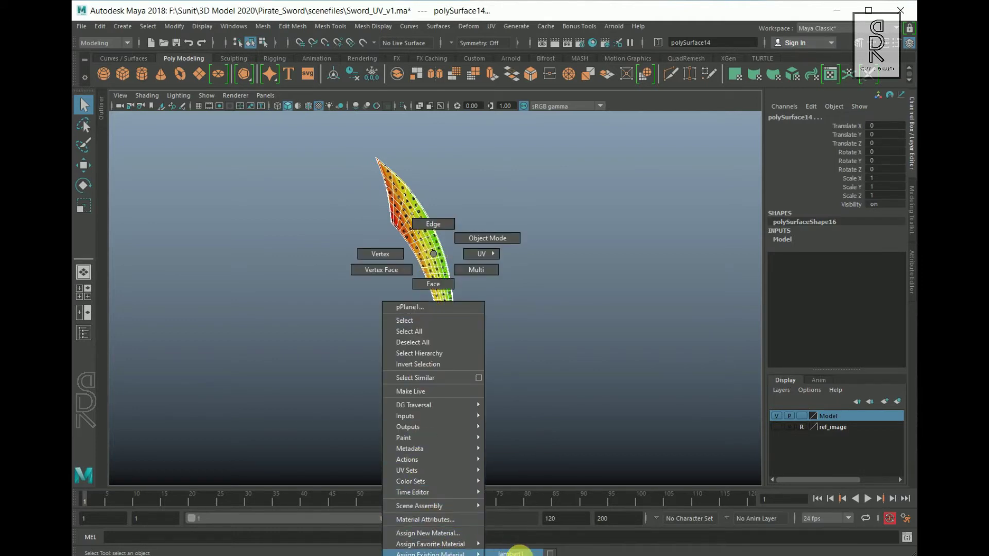
right_click_drag(518, 550, 517, 550)
Delete all construction history in the scene and freeze the transformations of the sword parts
left_click(101, 28)
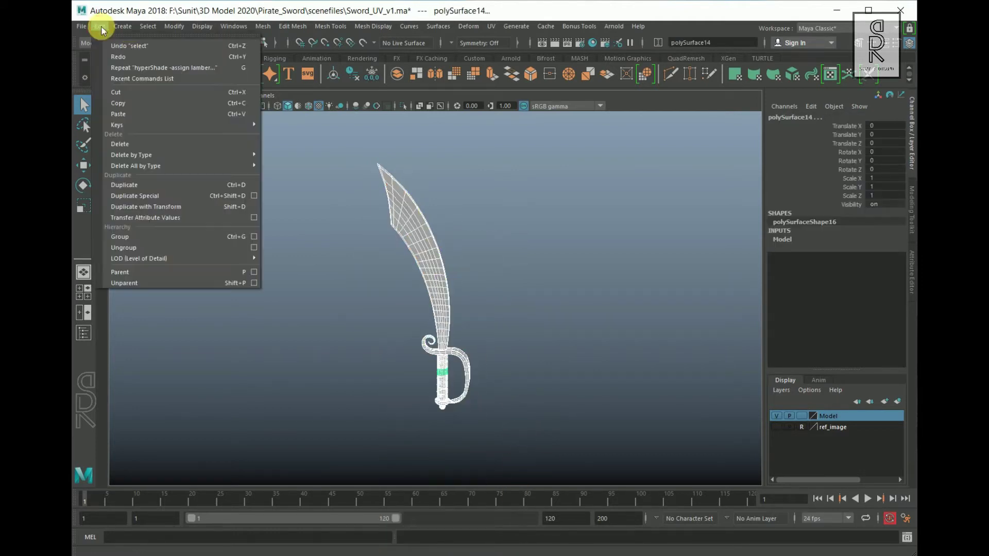
mouse_move(159, 164)
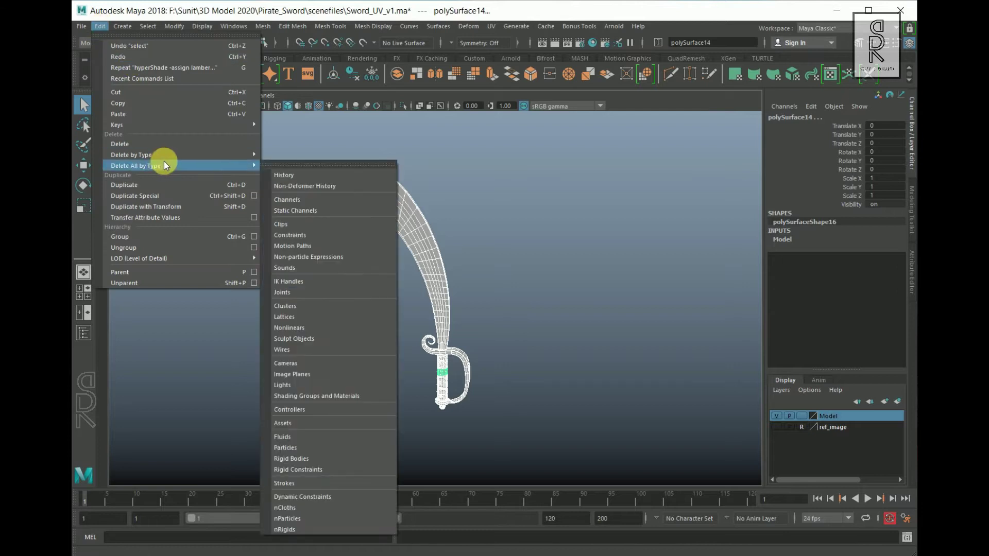
left_click(295, 175)
left_click(173, 27)
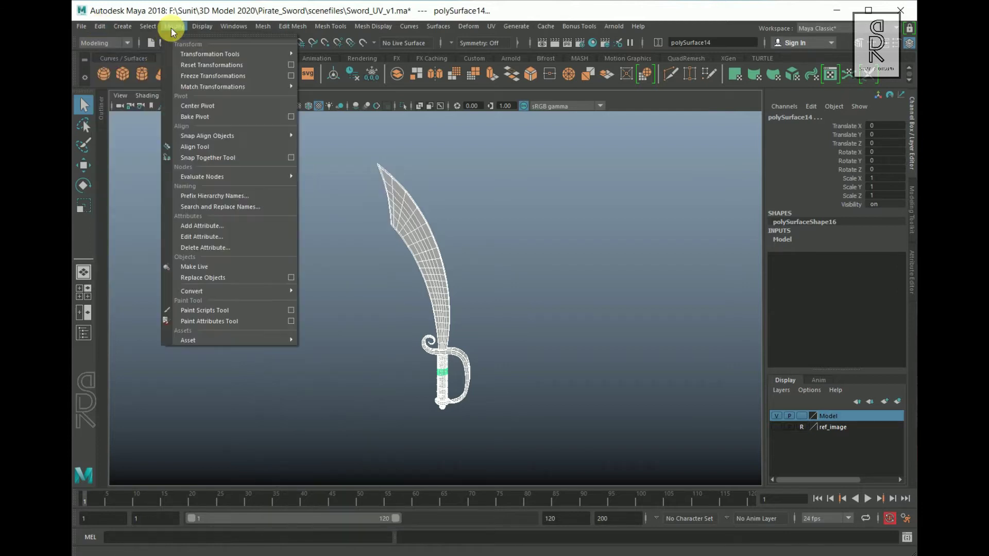
left_click(206, 76)
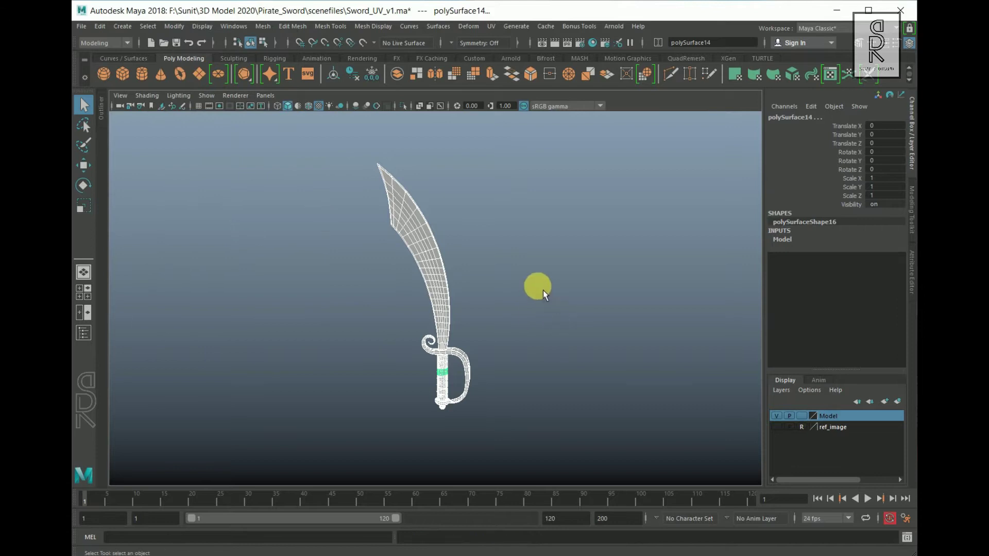
left_click(544, 294)
Unparent the sword's mesh pieces from their old parent groups
left_click(84, 333)
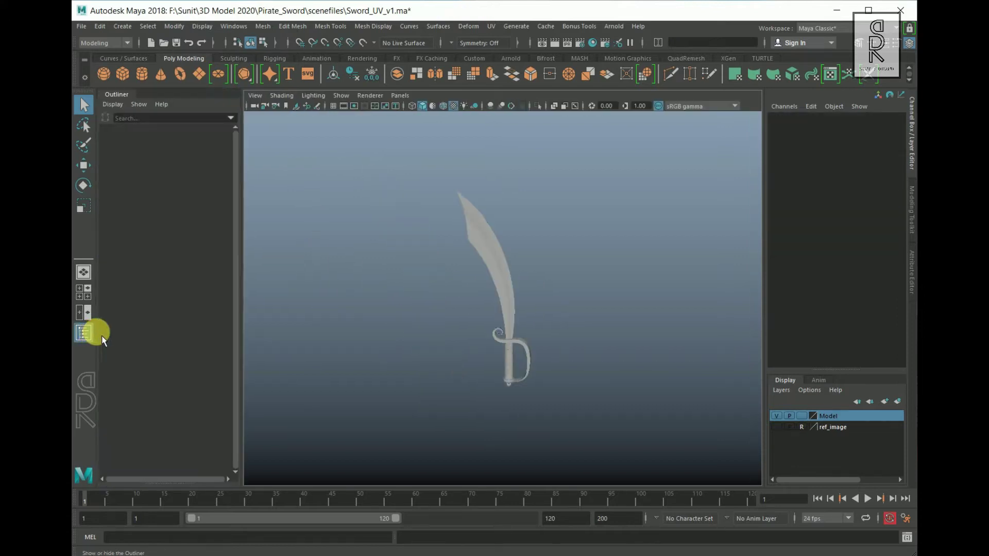
left_click_drag(381, 165, 601, 426)
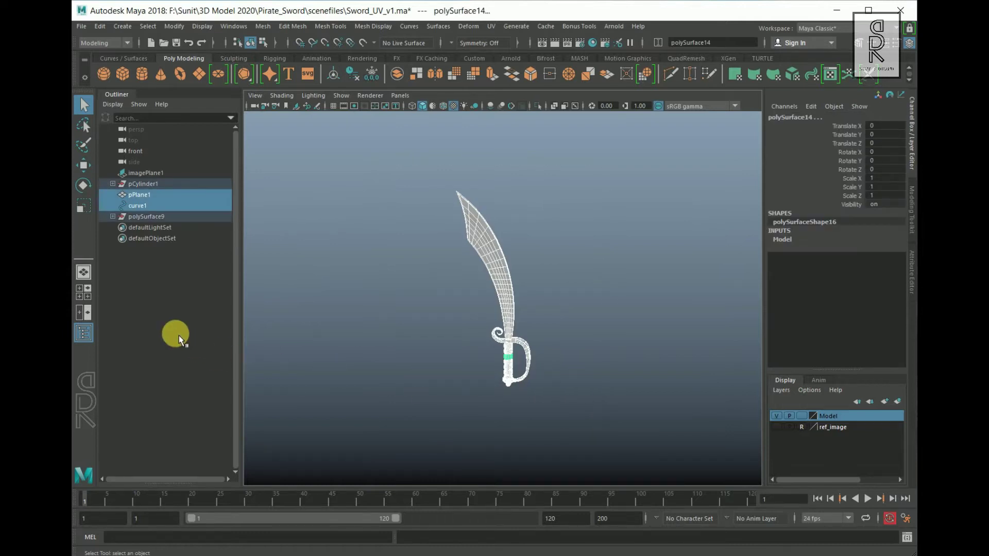
key("shift+p")
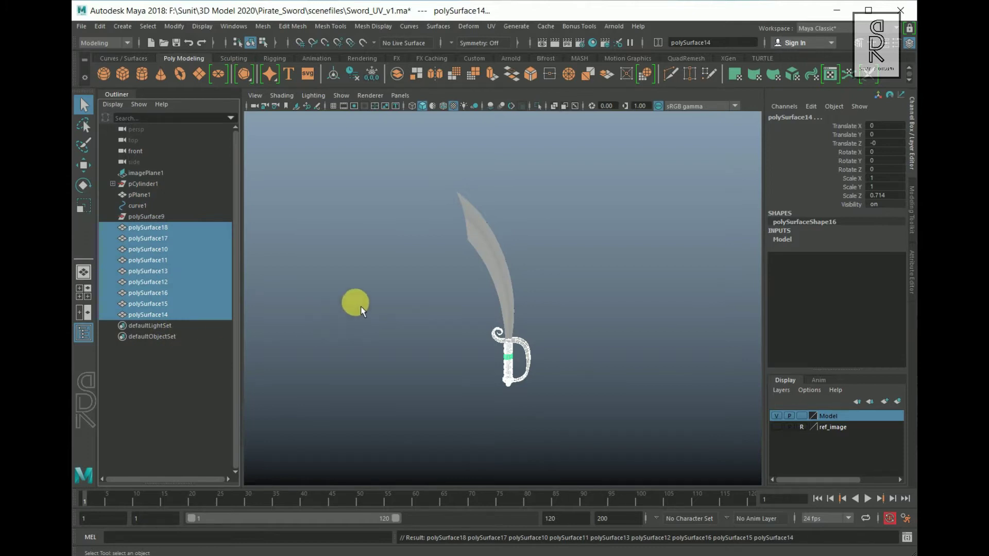
left_click(360, 310)
Delete the leftover pCylinder1 and polySurface9 groups together with curve1
left_click(157, 184)
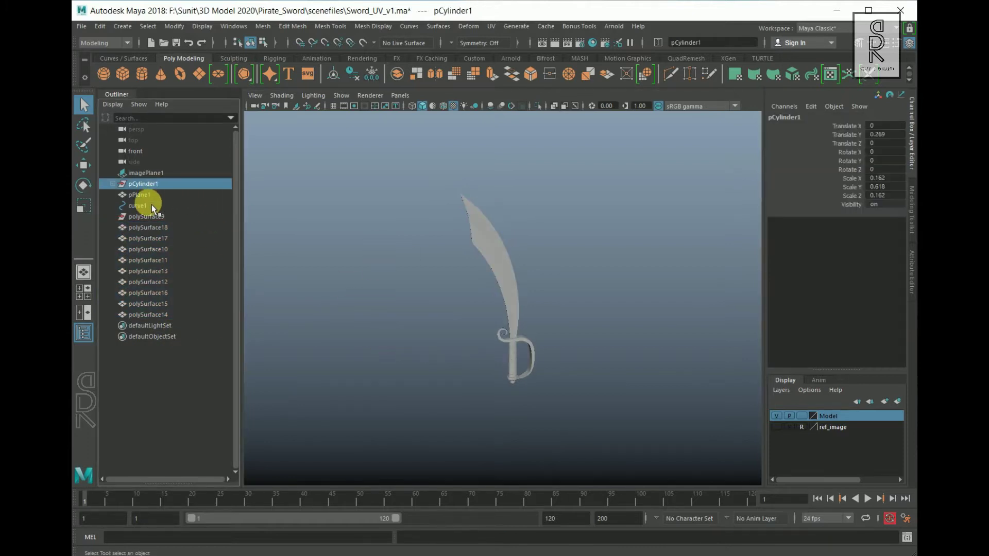
left_click(152, 206, "ctrl")
left_click(150, 216, "ctrl")
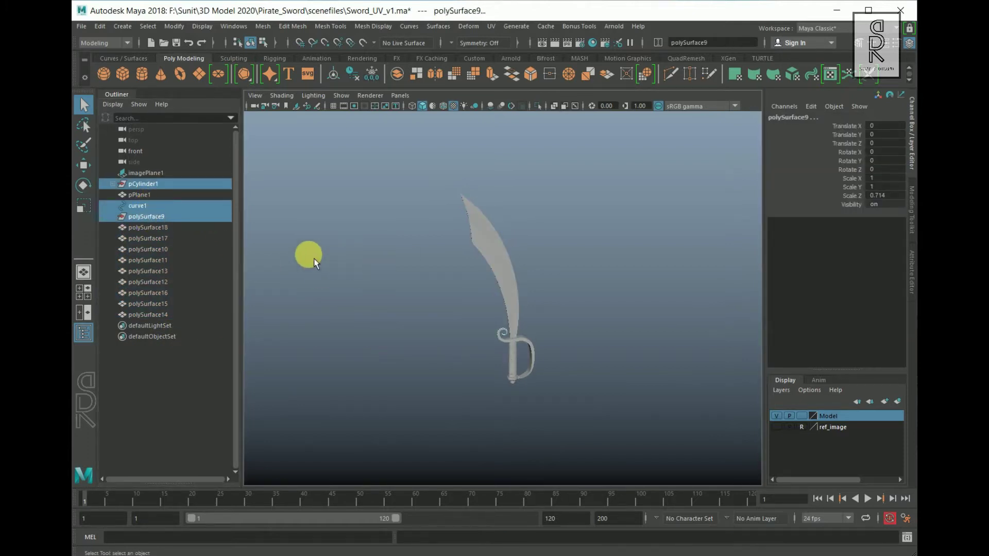
key("Delete")
Group all the sword's mesh pieces, from pPlane1 to polySurface14, and name the group Sword_1
left_click(152, 185)
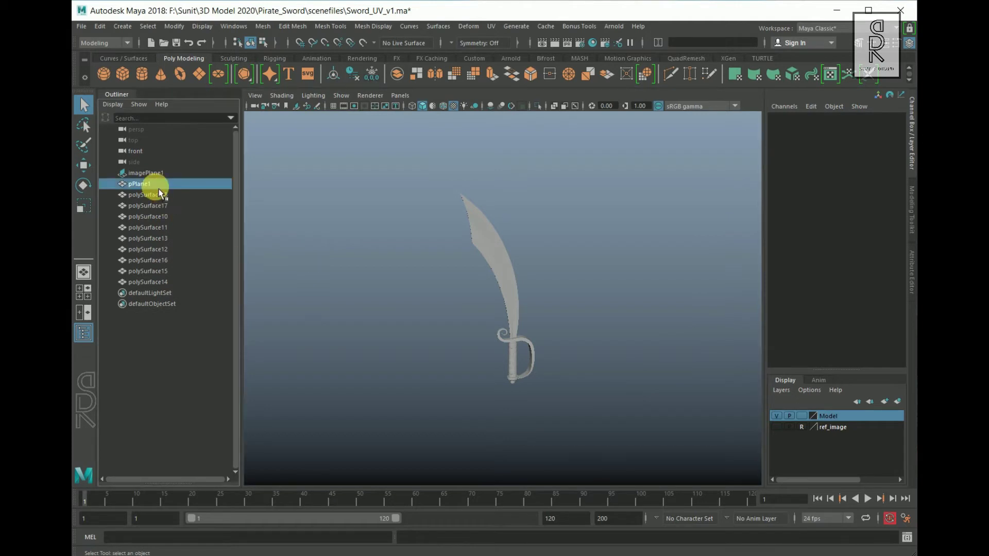
left_click(166, 282, "shift")
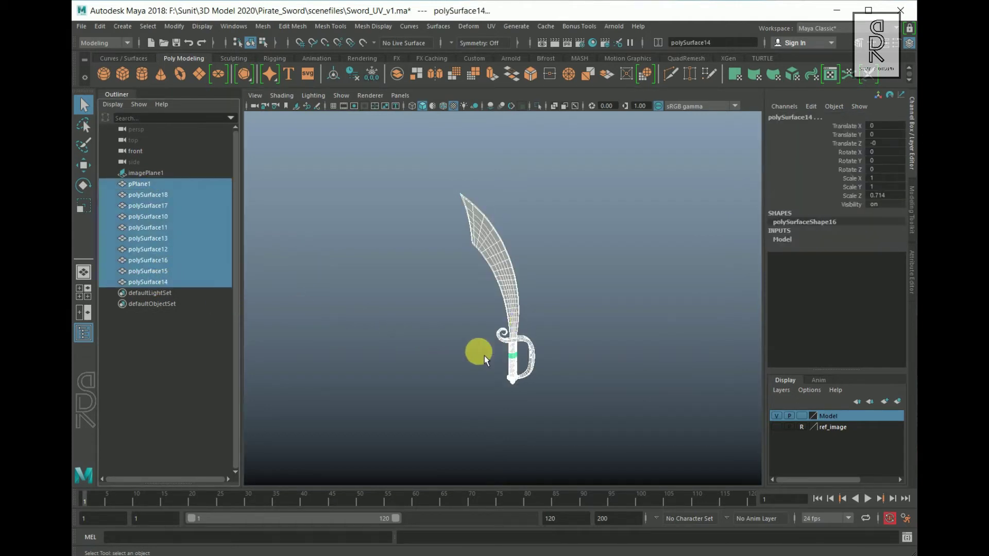
key("ctrl+g")
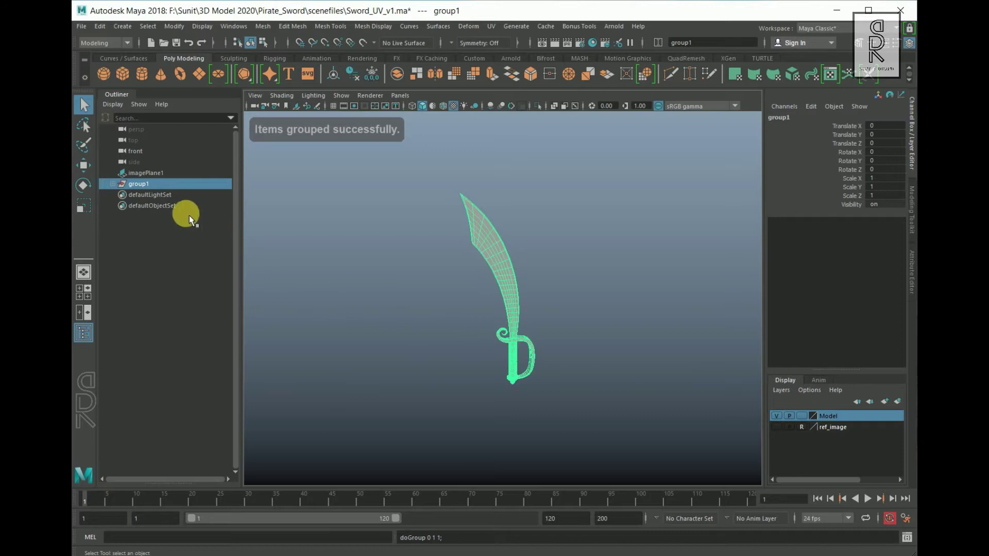
double_click(184, 185)
type("sword_1")
key("Return")
left_click(191, 306)
left_click(129, 93)
Select the whole Sword_1 group starting from its blade and check the group in the scene hierarchy
mouse_move(393, 271)
left_mouse_down("alt")
mouse_move(511, 270)
mouse_move(391, 274)
left_mouse_up("alt")
right_click_drag(391, 274, 404, 314, "alt")
left_click(440, 300)
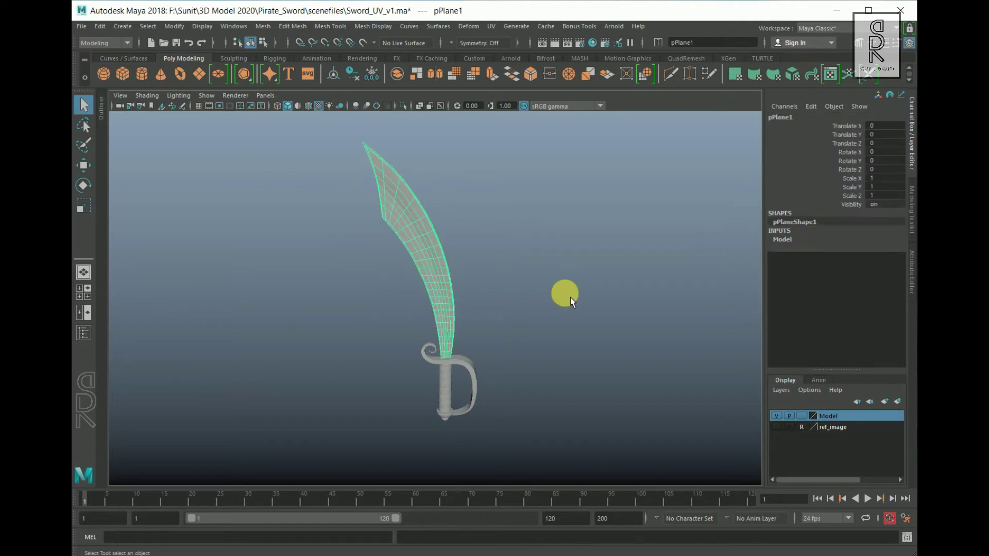
key("Up")
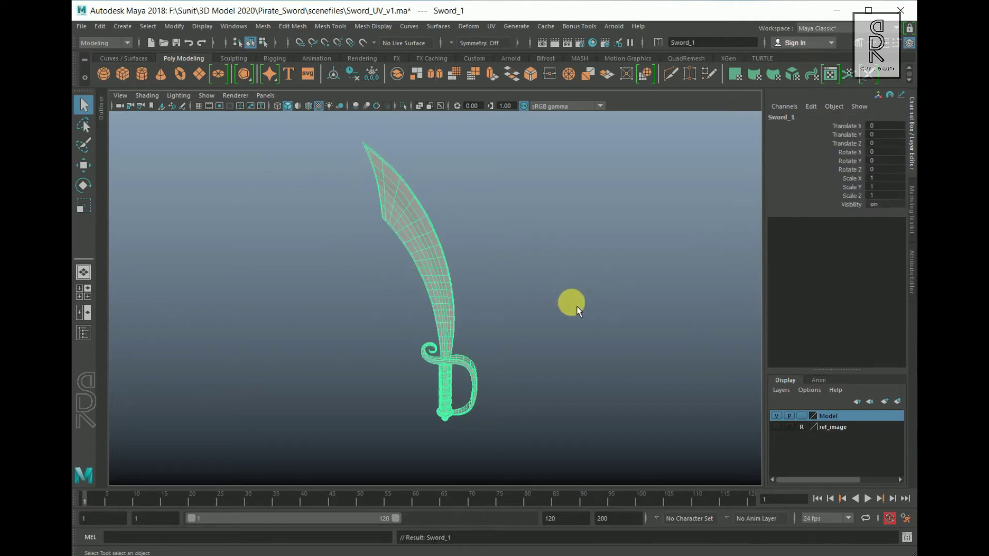
left_click_drag(577, 309, 584, 308, "alt")
left_click(84, 333)
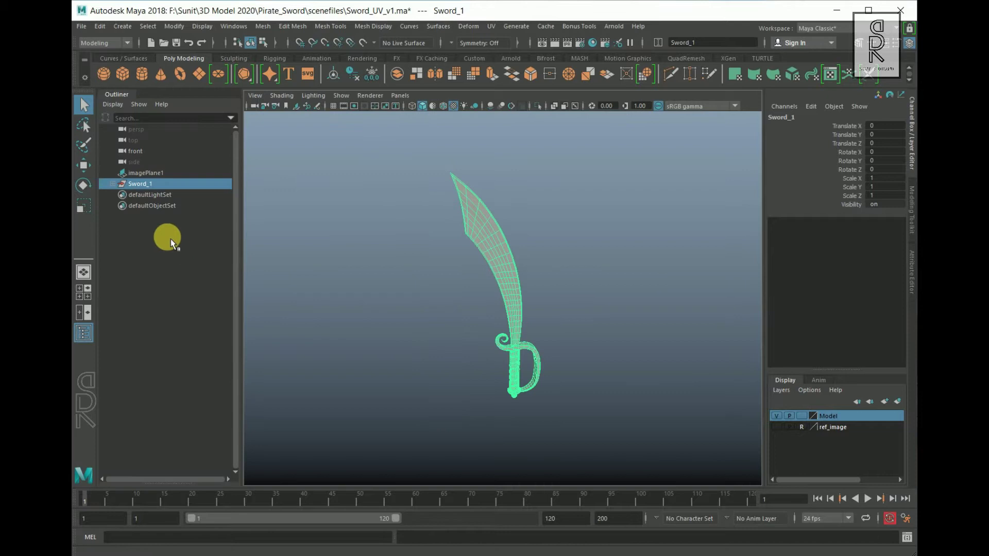
left_click(154, 230)
left_click(140, 184)
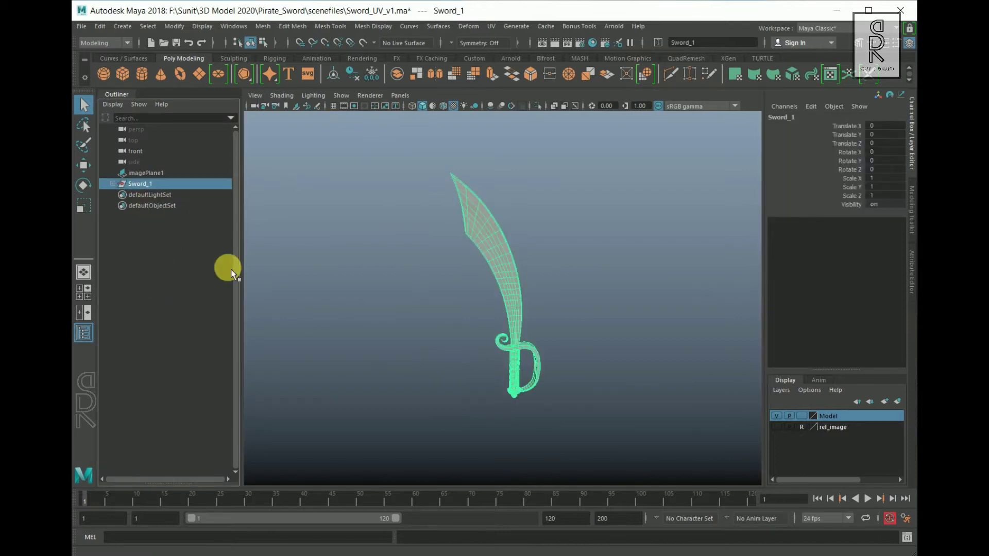
left_click(117, 95)
Lay the Sword_1 group flat by setting its Rotate X to -90
key("e")
left_click_drag(487, 350, 466, 311)
left_click(889, 153)
type("-90")
key("Return")
Duplicate the flat sword and set the copy's Rotate Y to 45
left_click_drag(648, 302, 654, 350, "alt")
key("ctrl+d")
left_click_drag(543, 398, 562, 365)
key("ctrl+z")
left_click(886, 161)
type("45")
Set the other sword's Rotate Y to 45 and its Rotate Z to 180
left_click(391, 247)
left_click(885, 161)
type("45")
left_click(889, 170)
type("180")
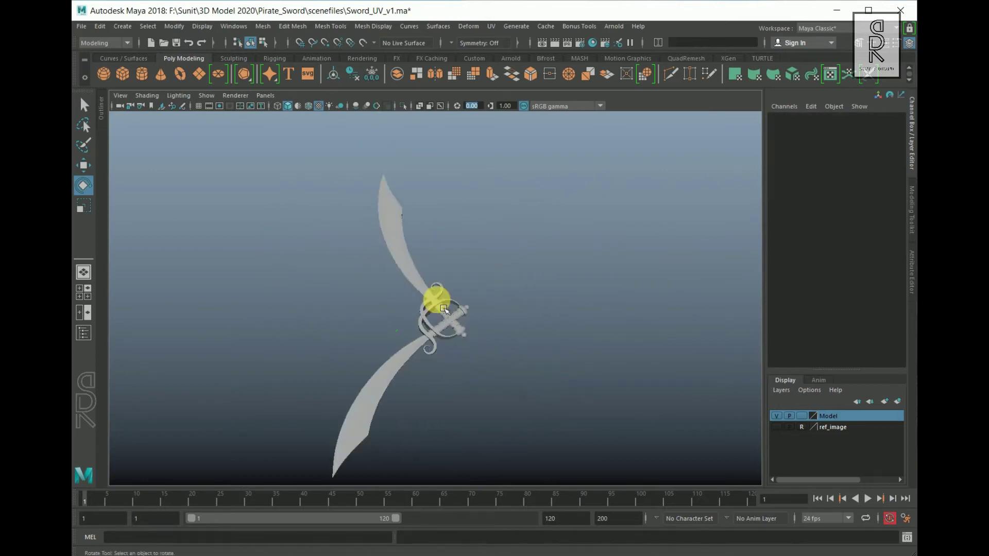
Reposition the two swords so that their blades cross, with one resting over the other
left_click(435, 298)
left_click_drag(459, 234, 451, 328)
left_click_drag(454, 397, 568, 387, "alt")
left_click_drag(454, 257, 454, 252)
left_click_drag(575, 337, 530, 399, "alt")
middle_click_drag(530, 399, 574, 355, "alt")
left_click(458, 399)
key("Up")
left_click_drag(333, 199, 333, 192)
Create a polygon plane beneath the crossed swords and scale it up into a large table surface
left_click_drag(334, 206, 345, 279, "alt")
left_click(199, 73)
left_click_drag(464, 296, 507, 356, "alt")
key("r")
right_click_drag(508, 355, 355, 337, "alt")
left_click_drag(391, 302, 438, 303)
left_click_drag(428, 225, 415, 252)
left_click_drag(307, 268, 411, 301)
left_click(381, 164)
scroll(381, 176, "up", 4)
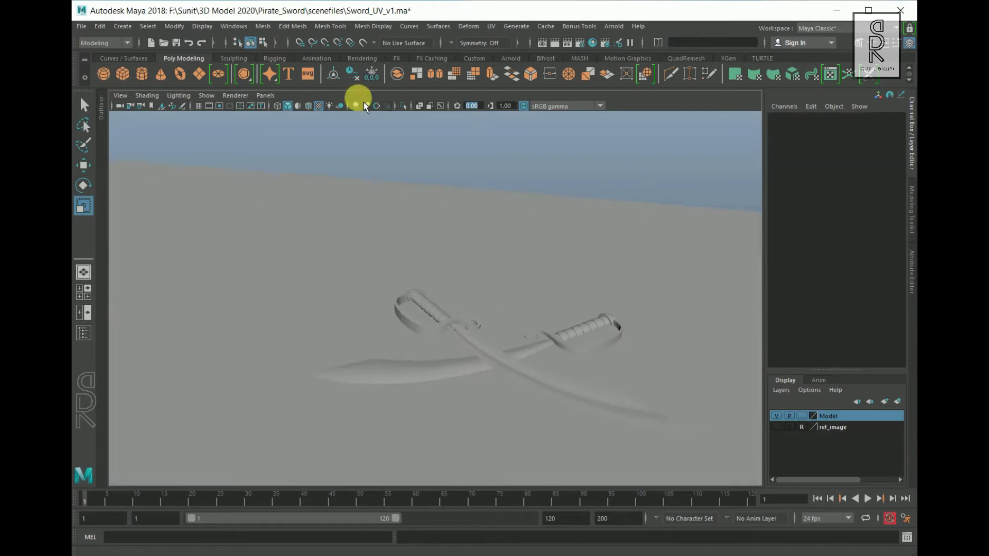
Turn on screen-space ambient occlusion for the viewport
left_click(356, 106)
left_click_drag(458, 356, 479, 322, "alt")
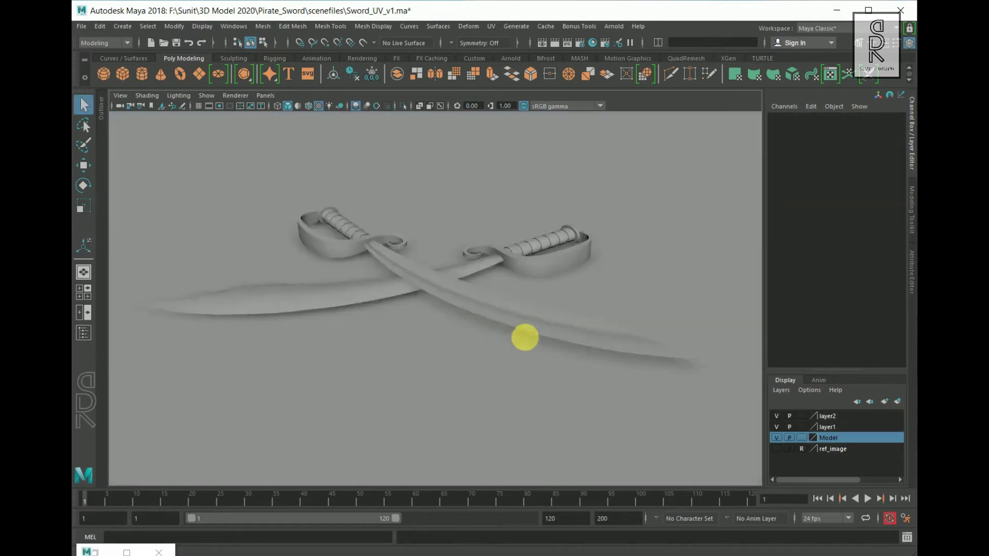
left_click_drag(529, 343, 213, 242, "alt")
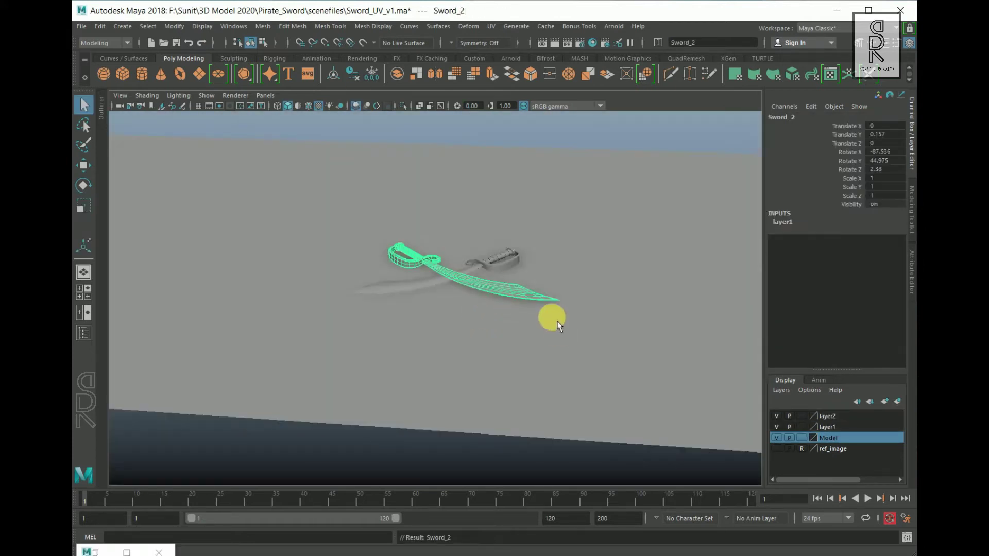
Assign a separate new Blinn material to each sword and name the two materials SWORD_1 and SWORD_2
right_click_drag(550, 316, 529, 525)
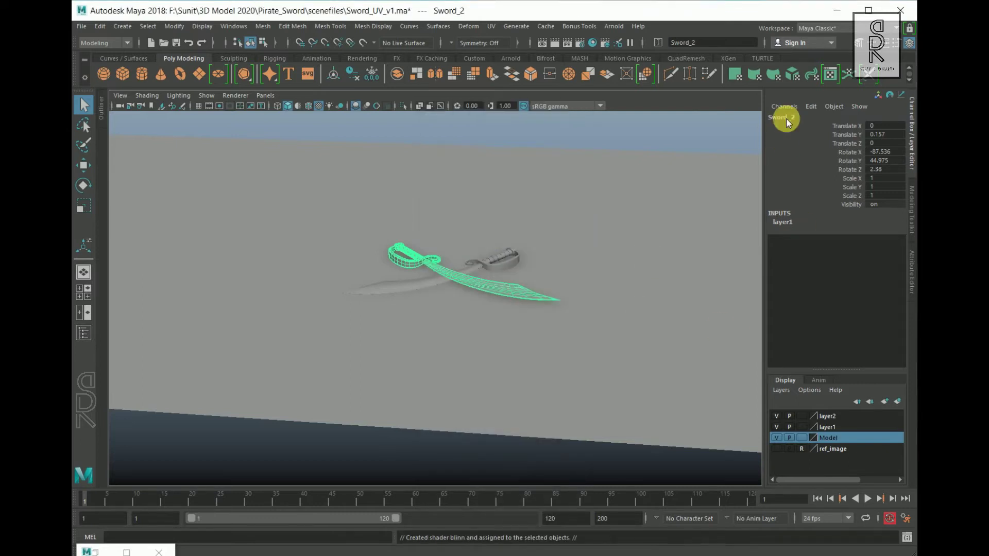
type("Sword_")
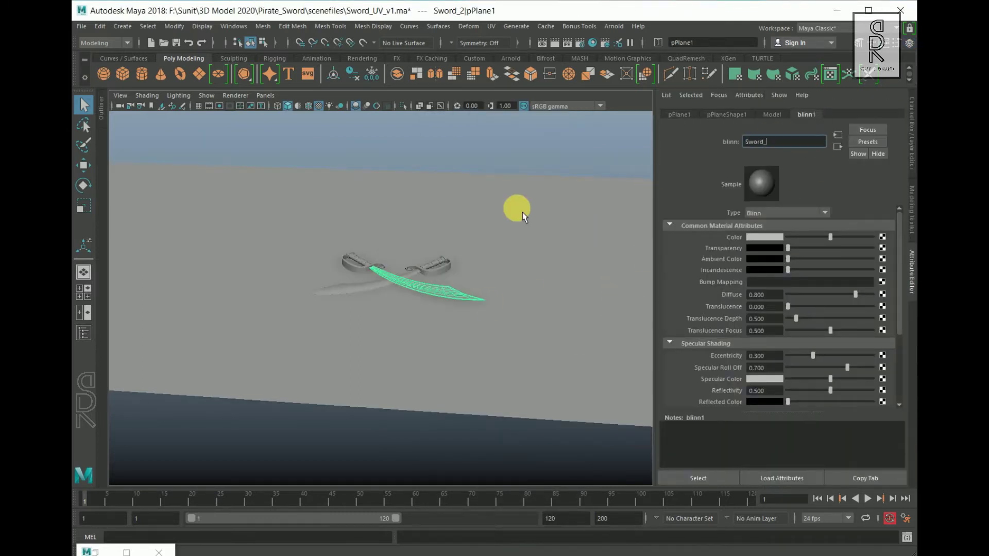
type("WORD_2")
left_click(521, 210)
left_click(428, 262)
key("Up")
right_click_drag(427, 256, 441, 535)
left_click(510, 157)
double_click(780, 142)
type("SWORD_1")
Assign a new Lambert material to the table plane and name it TABLE
left_click(532, 211)
right_click_drag(530, 211, 535, 527)
left_click(510, 180)
type("S")
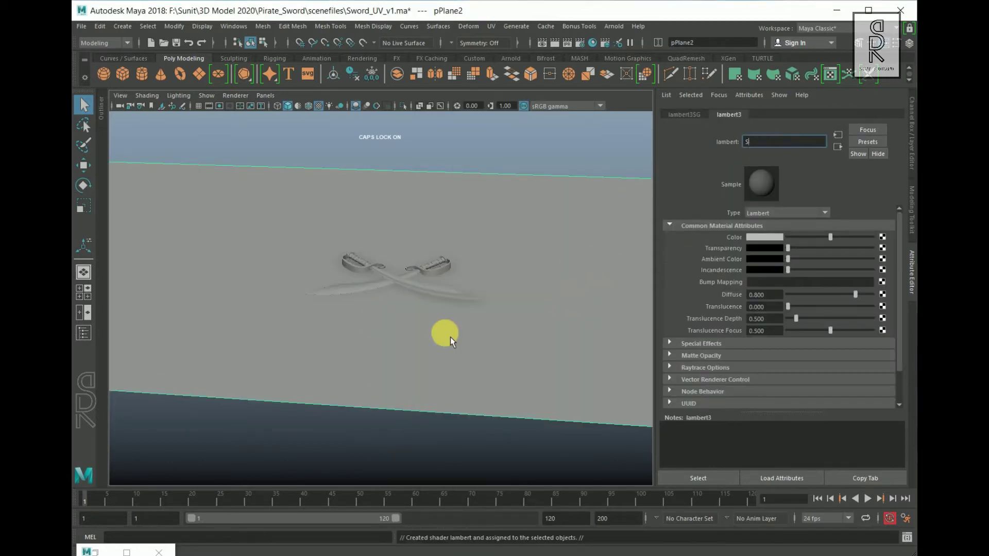
type("ABEL")
left_click(473, 214)
Clear all object history again and freeze the transformations of both swords and the table plane
scroll(474, 215, "up", 1)
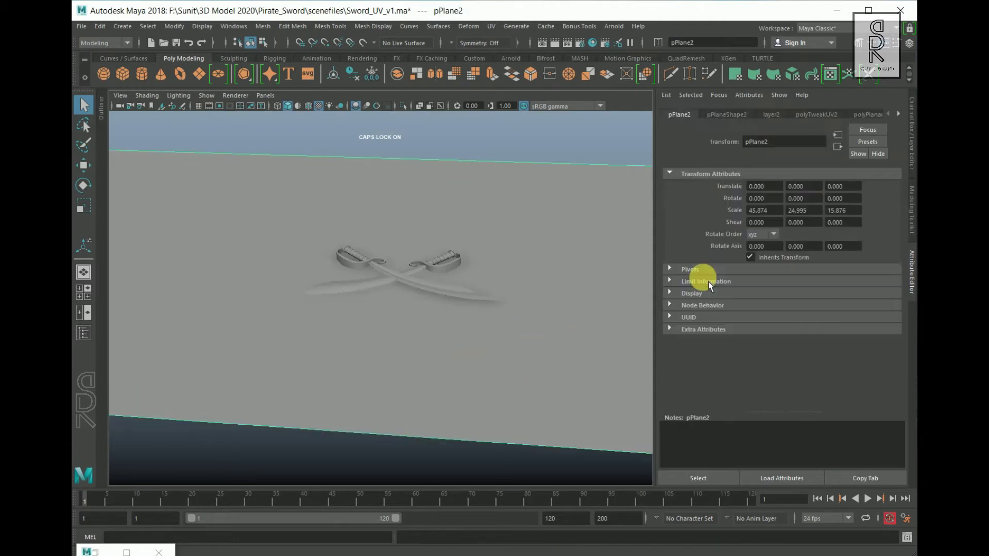
scroll(201, 183, "up", 1)
key("r")
left_click_drag(200, 183, 599, 382)
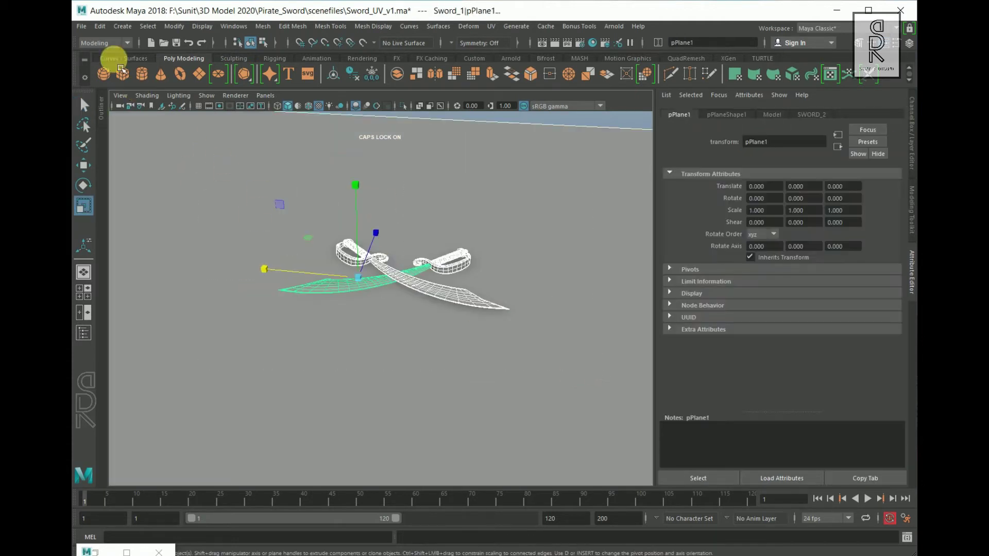
left_click(100, 28)
mouse_move(146, 155)
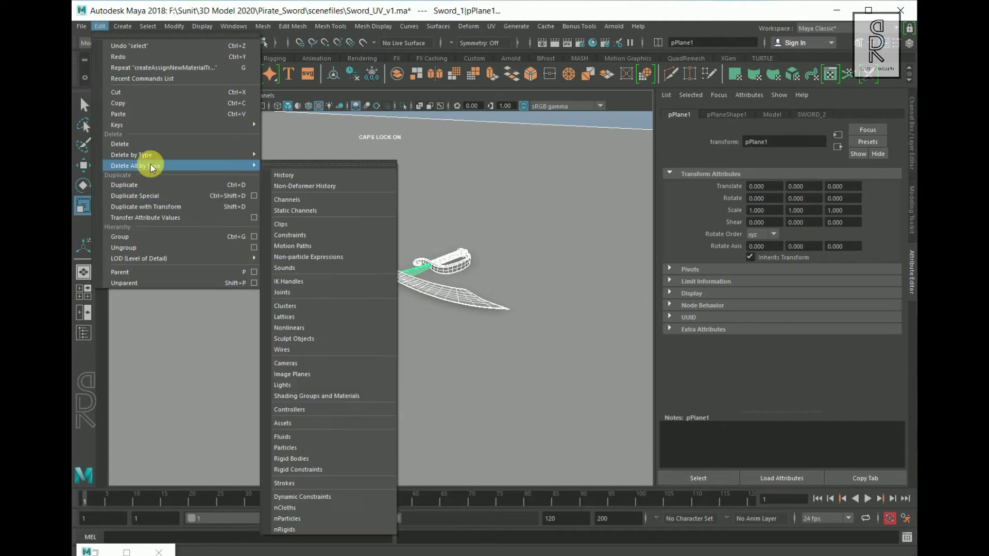
left_click(289, 172)
left_click(174, 26)
left_click(216, 70)
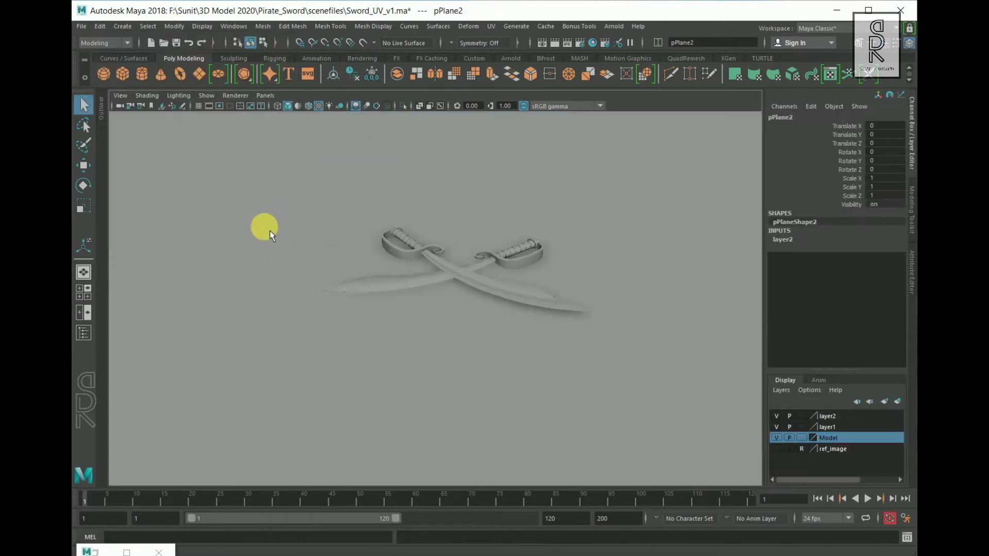
Export both swords and the table plane as an FBX file named Pirate_sword in the scenefiles folder
left_click_drag(188, 173, 695, 449)
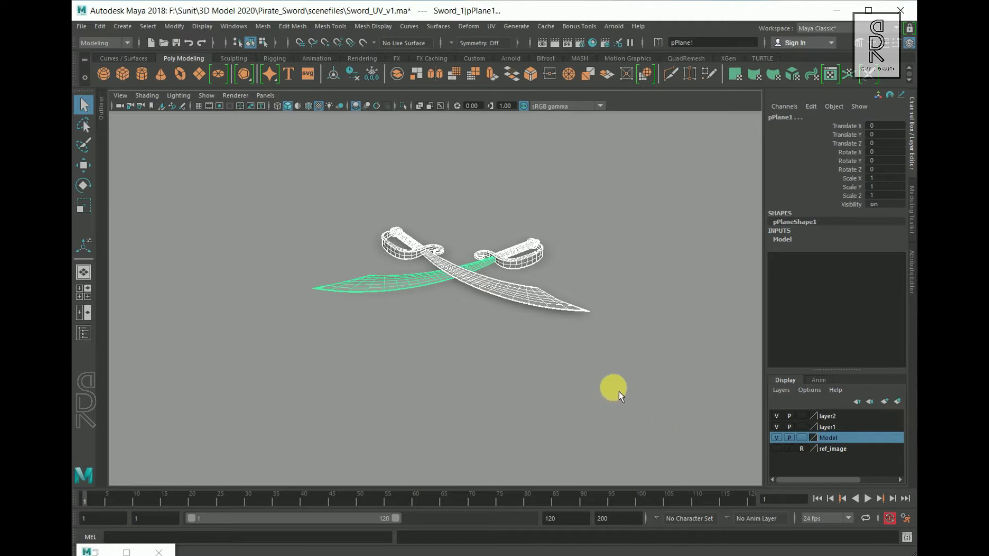
key("f")
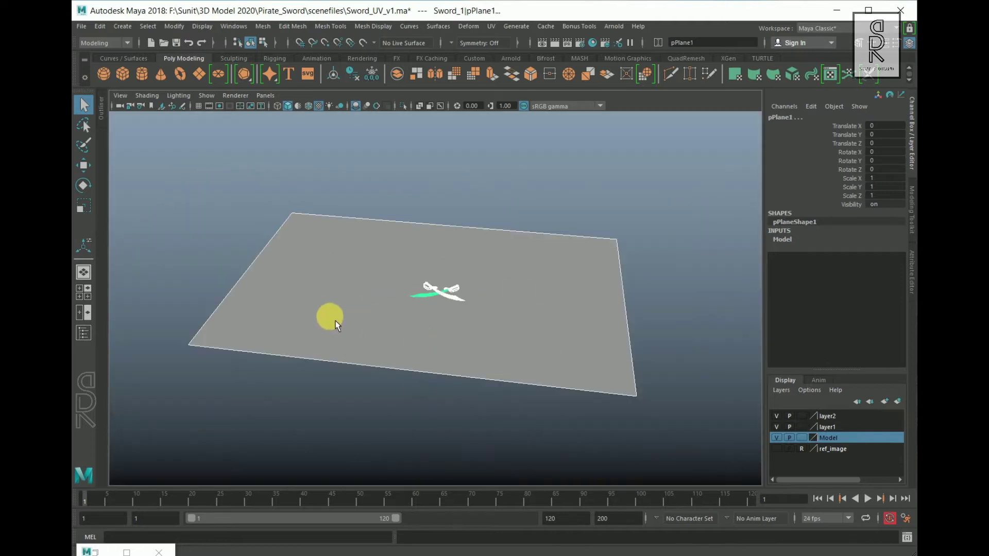
key("f")
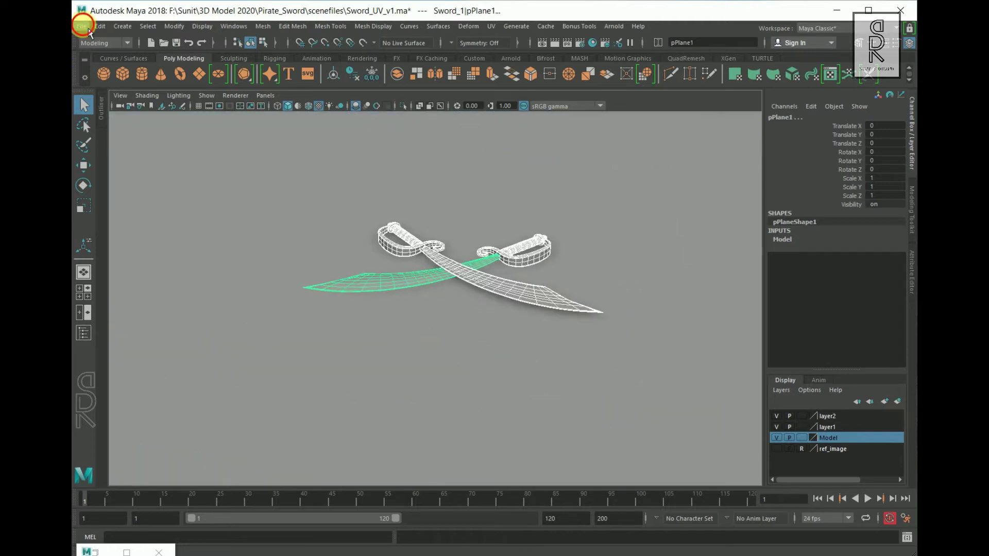
left_click(84, 26)
left_click(170, 168)
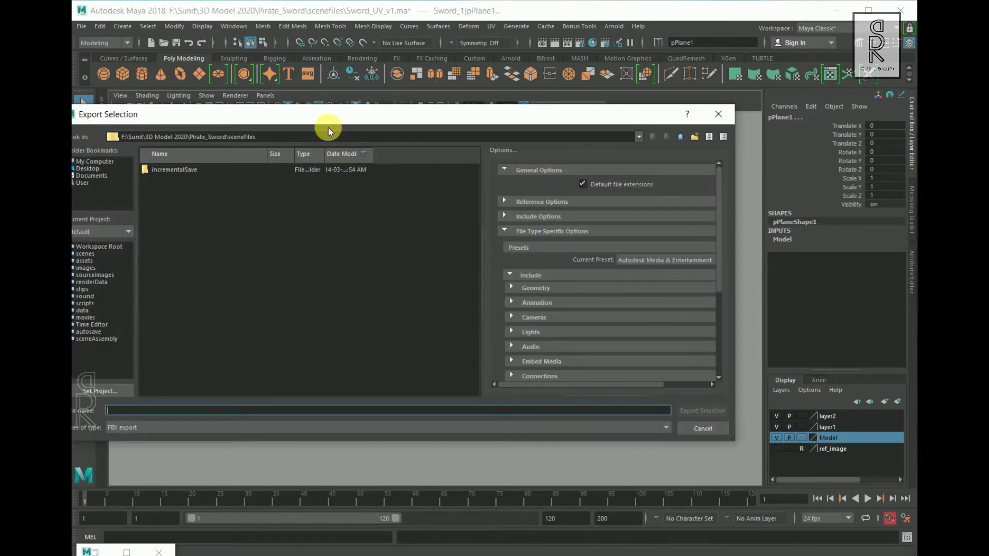
left_click_drag(329, 124, 364, 117)
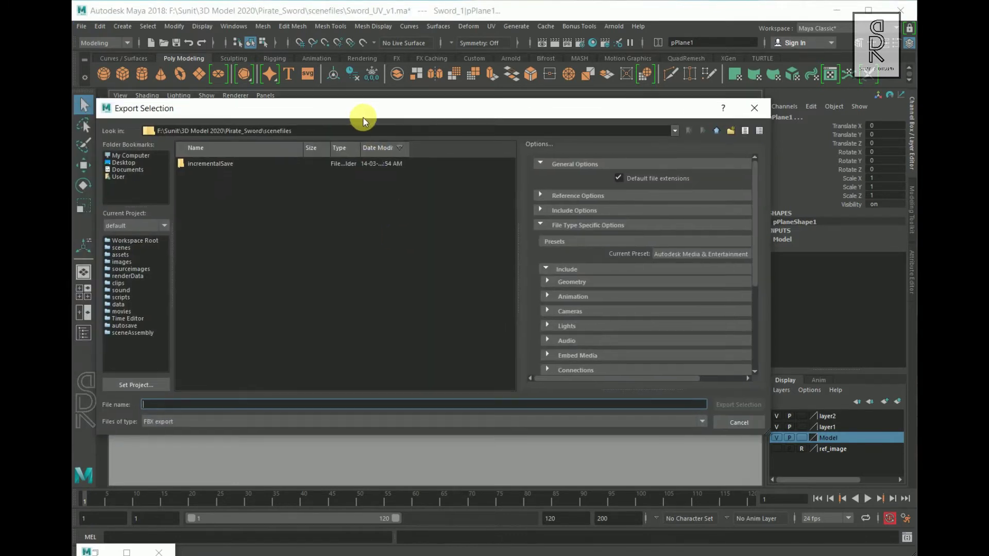
type("F:\\Sunit\\3D Model 2020\\Pirate_Sword\\scenefiles")
key("Return")
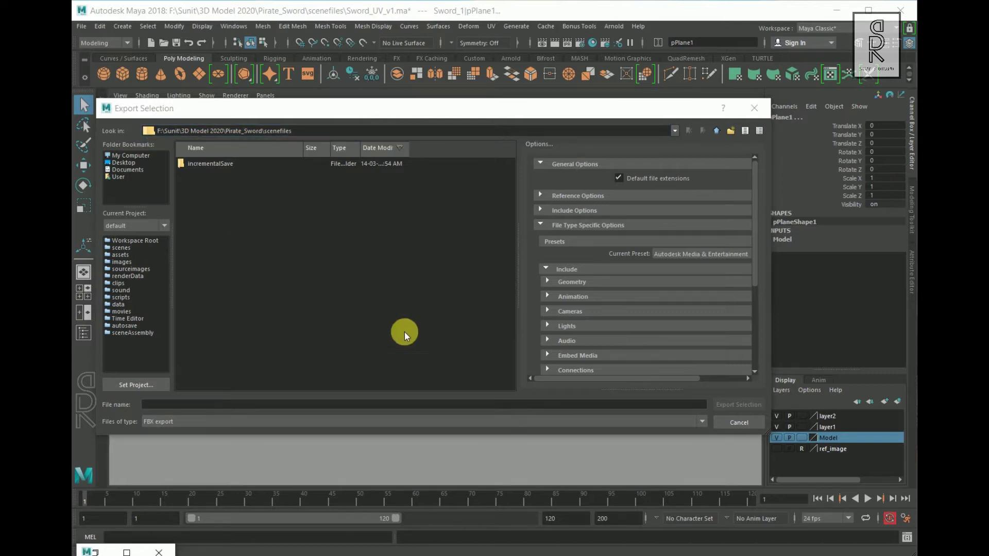
left_click(208, 426)
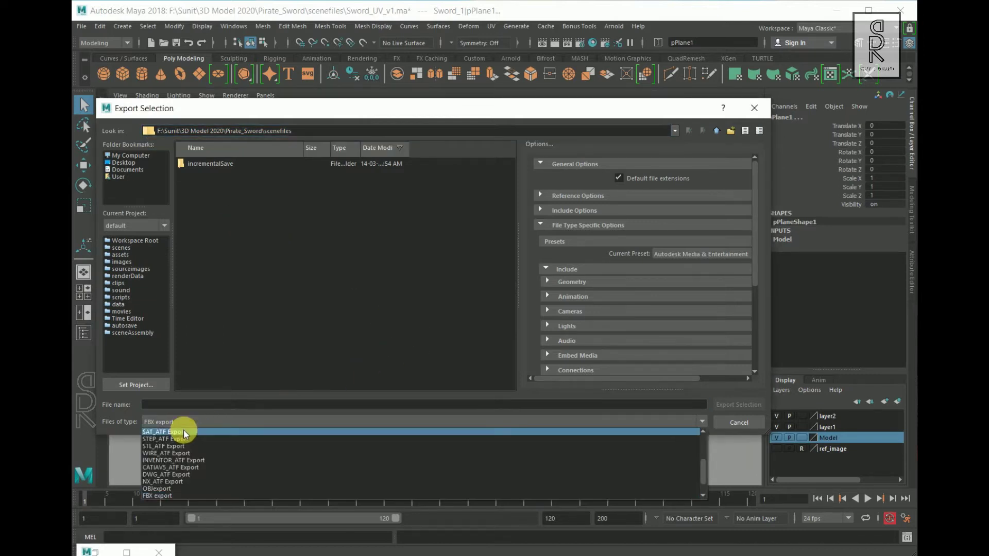
left_click(257, 304)
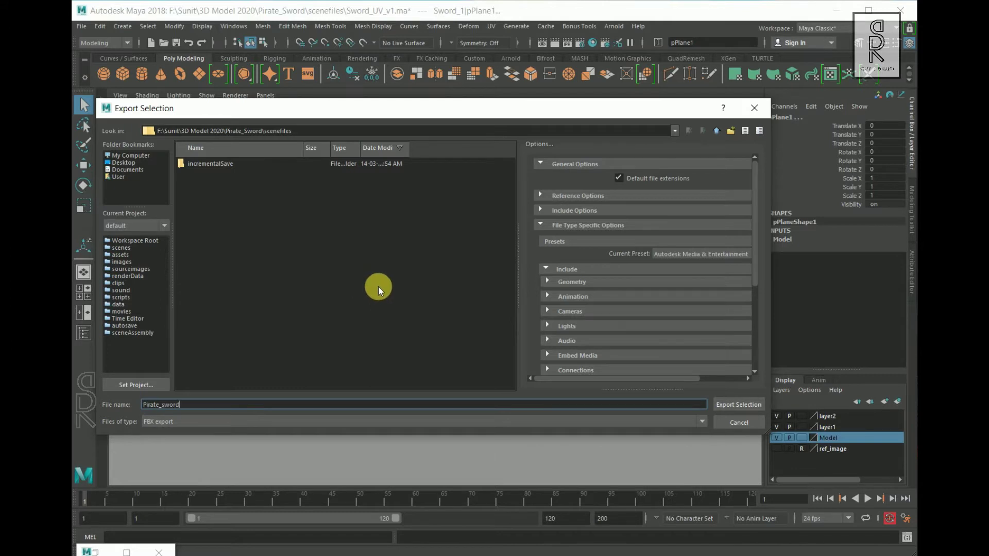
left_click(724, 401)
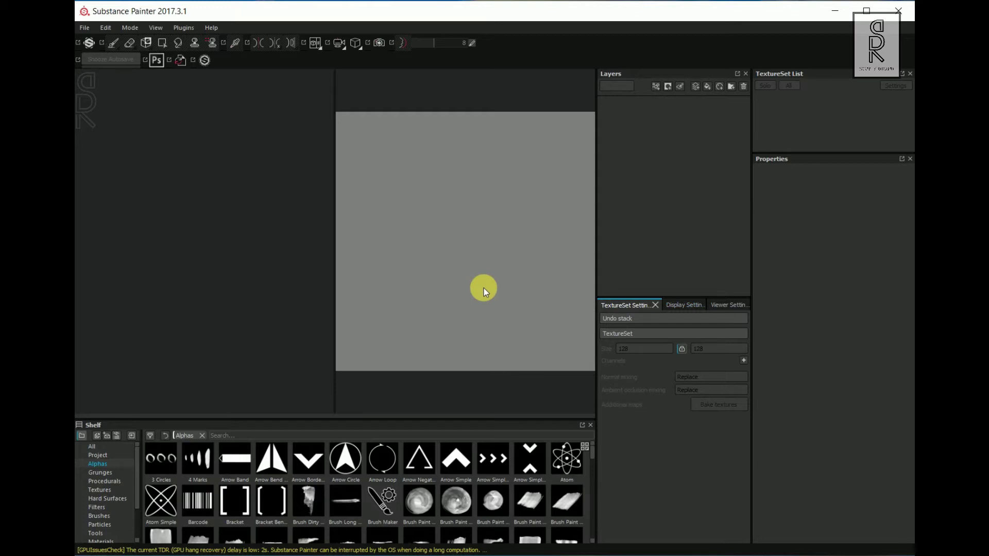
In Substance Painter, create a project from the PBR - Metallic Roughness (allegorithmic) template with the Pirate_sword mesh and a document resolution of 2048
left_click(85, 29)
left_click(101, 43)
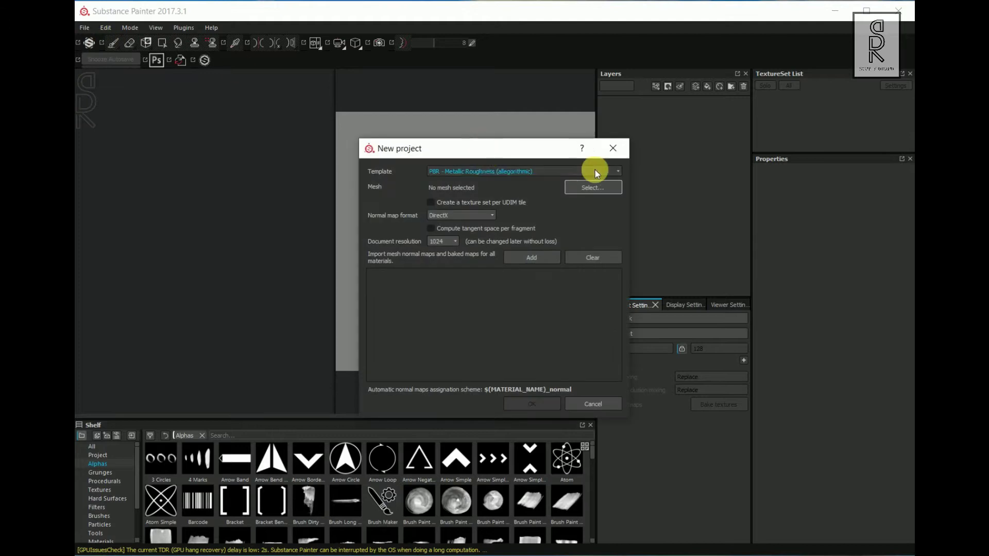
left_click(499, 172)
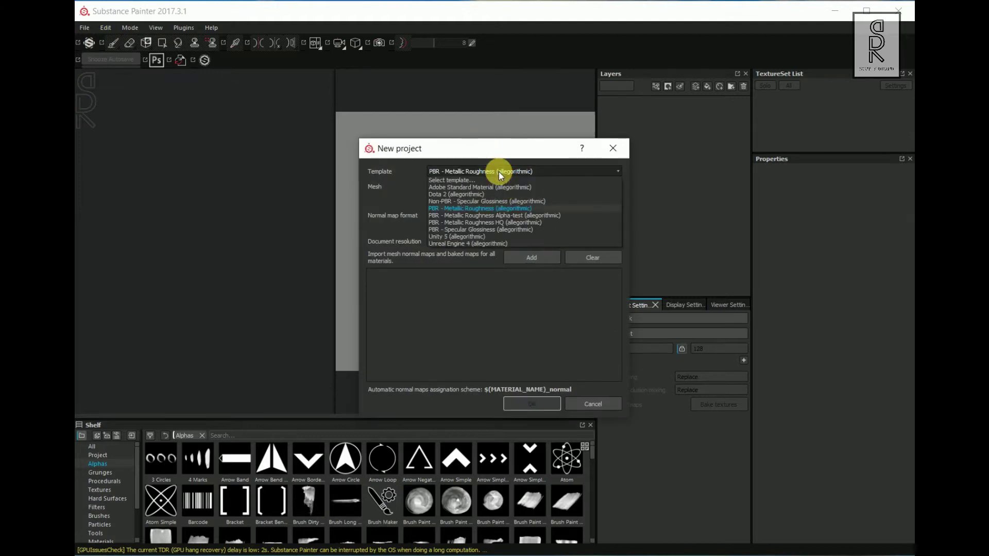
left_click(492, 209)
left_click(598, 194)
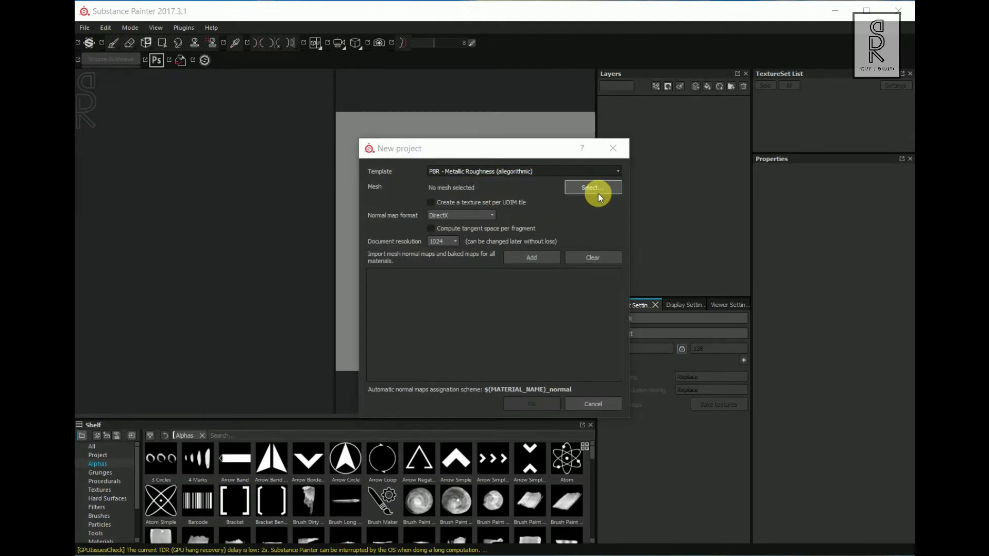
left_click(595, 288)
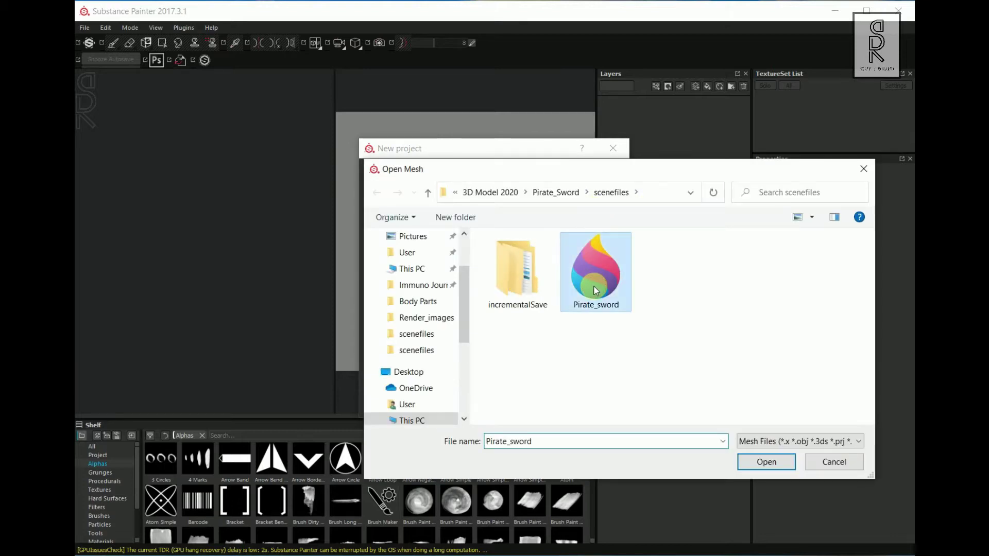
left_click(764, 461)
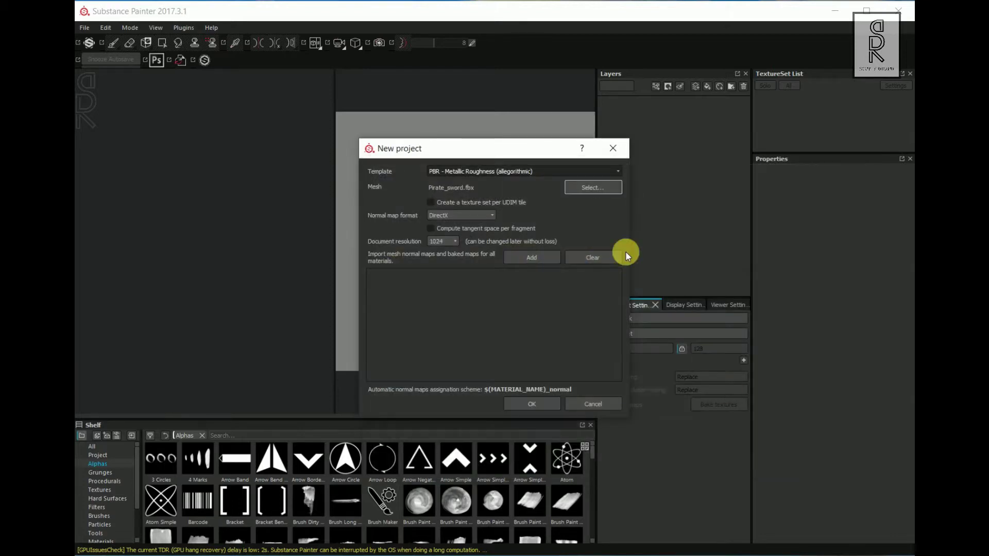
left_click(443, 241)
left_click(444, 278)
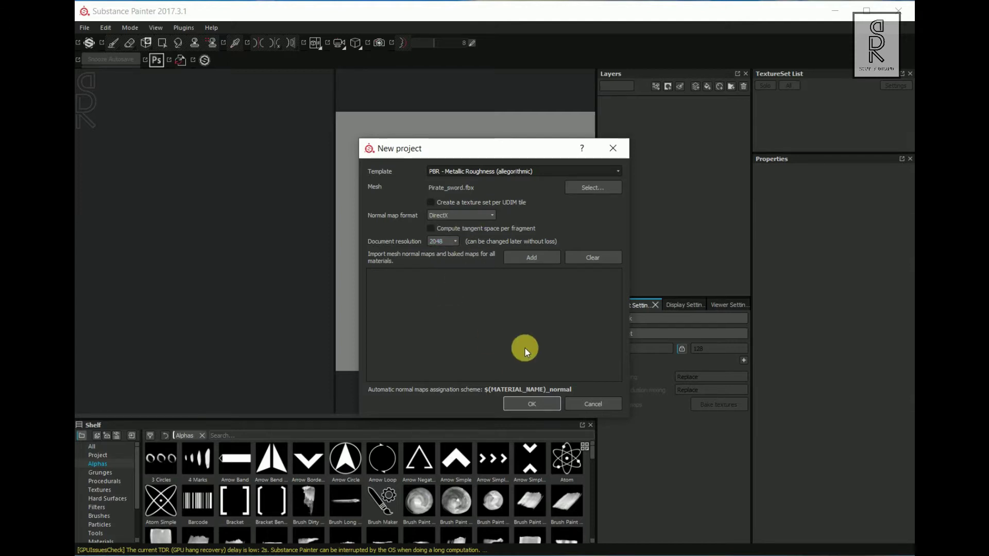
left_click(532, 404)
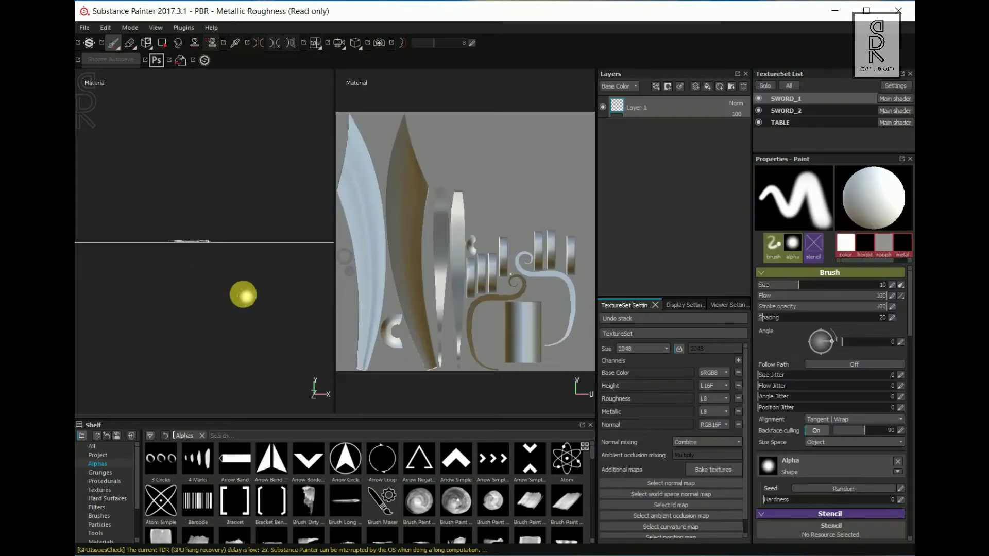
Enlarge the 3D view and bake all texture sets at an output size of 2048, leaving out the ID map
left_click_drag(173, 305, 201, 282, "alt")
left_click_drag(334, 248, 524, 250)
right_click_drag(310, 252, 252, 252, "ctrl")
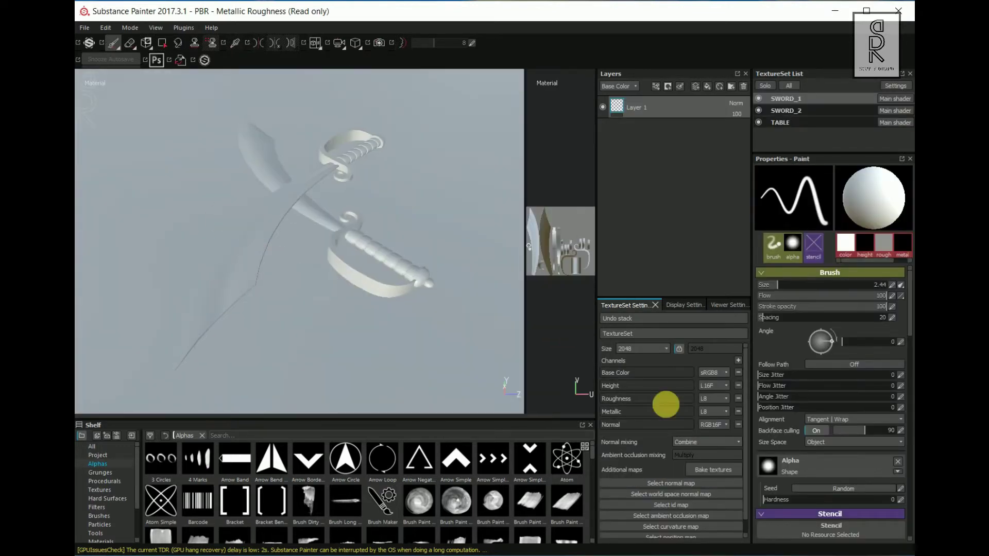
left_click(722, 469)
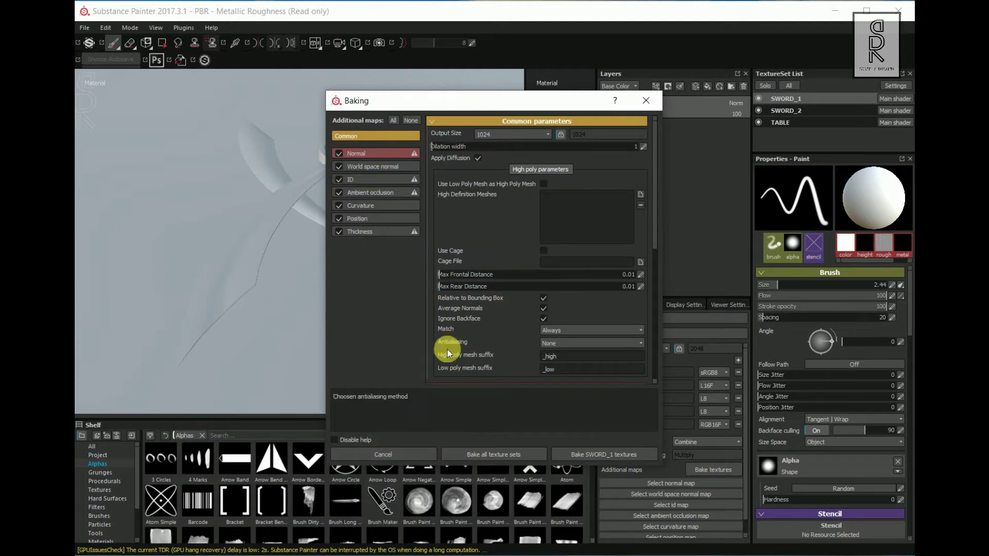
left_click(339, 180)
left_click(509, 132)
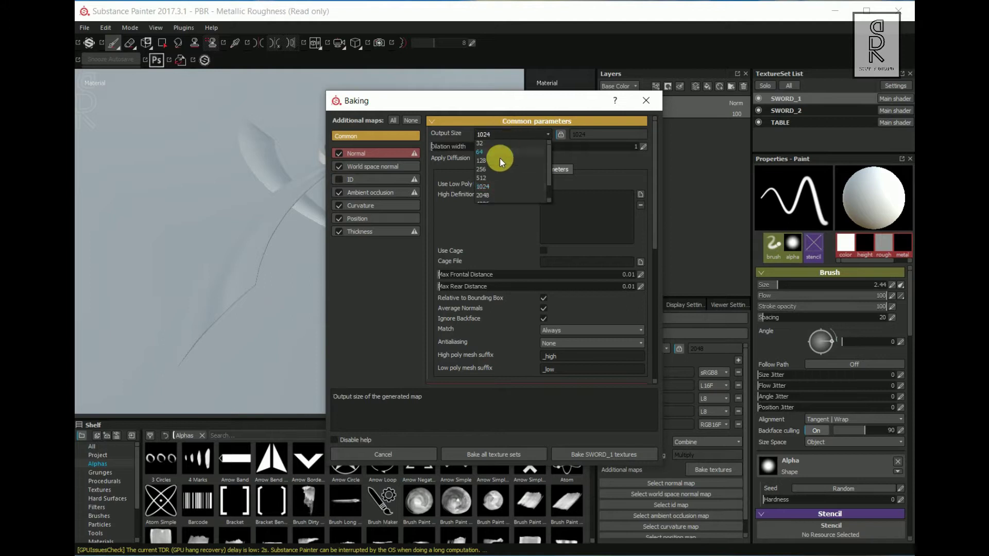
left_click(498, 195)
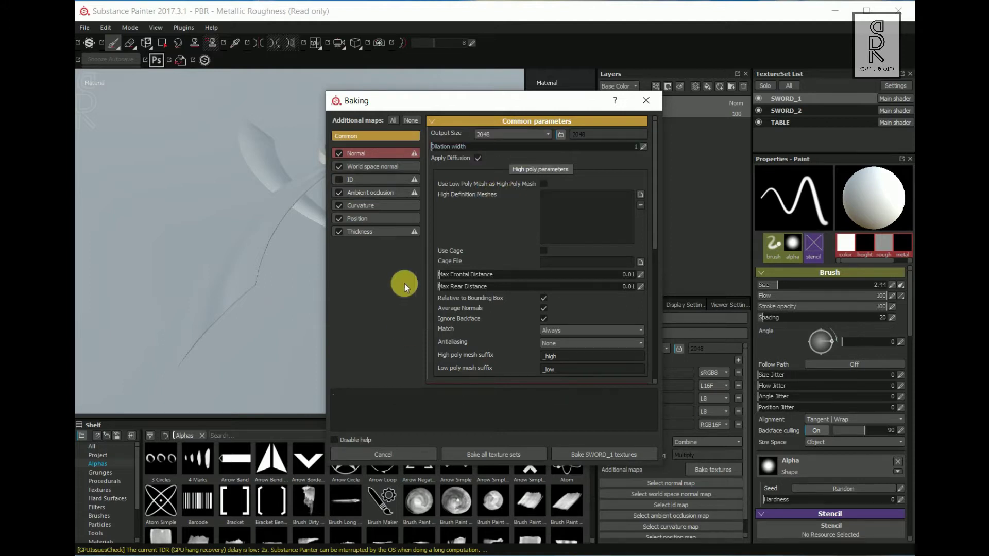
left_click(502, 454)
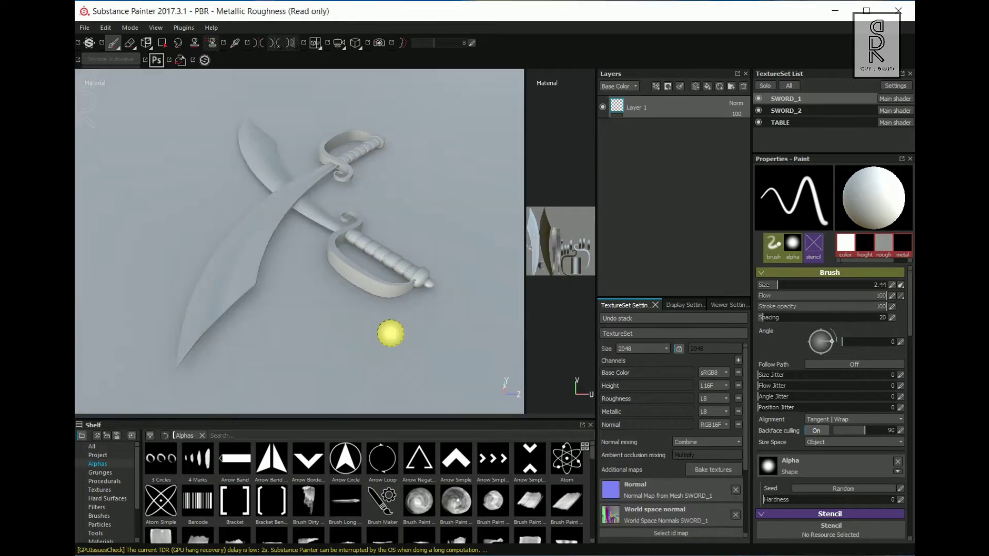
Show only the SWORD_1 texture set, make it active and delete its default paint layer
left_click_drag(440, 294, 490, 227, "alt")
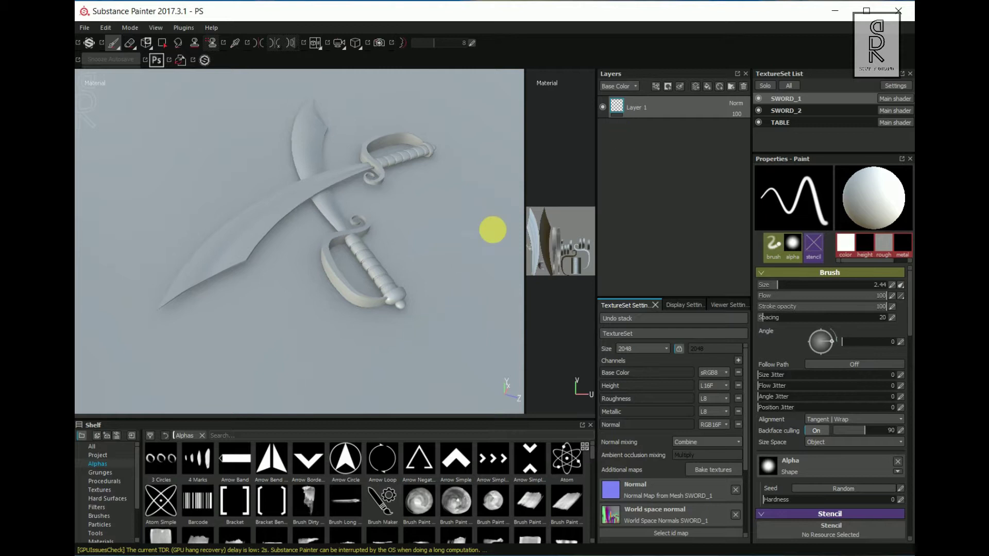
left_click(759, 99)
left_click(758, 110)
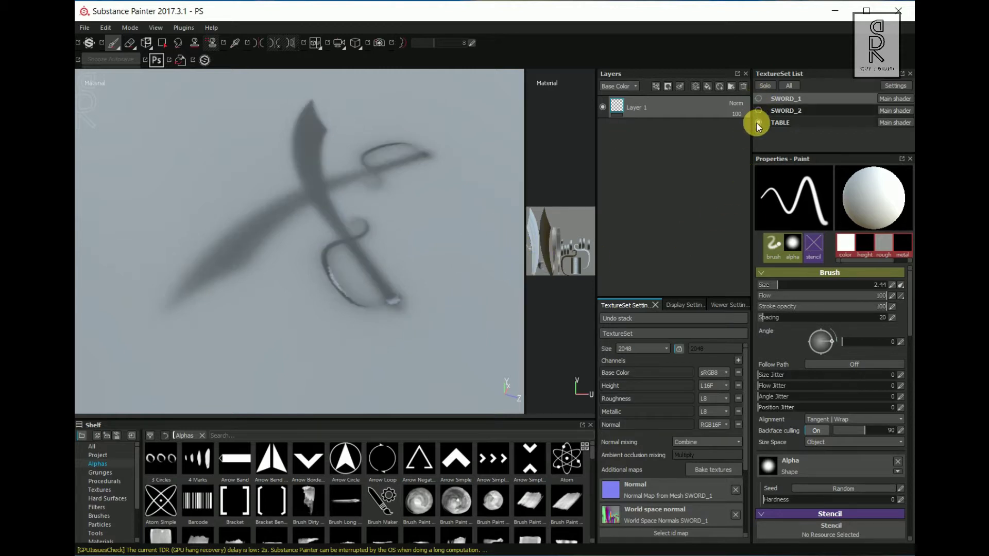
left_click(758, 123)
left_click(758, 98)
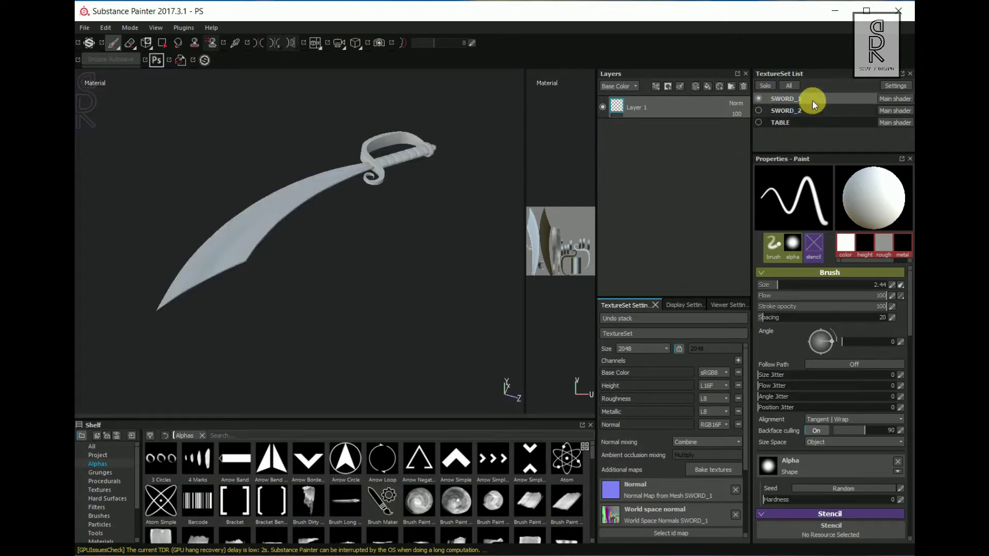
left_click(801, 119)
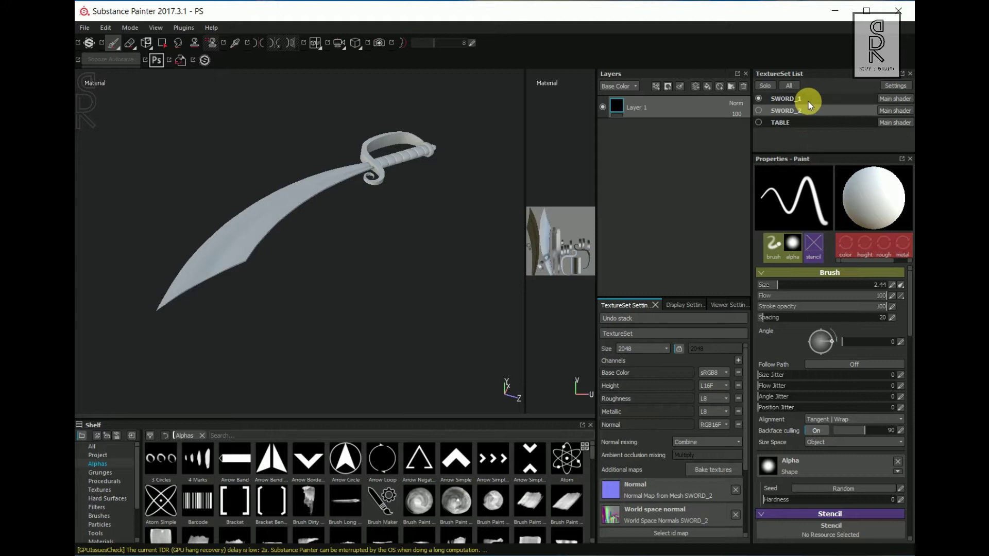
left_click(810, 100)
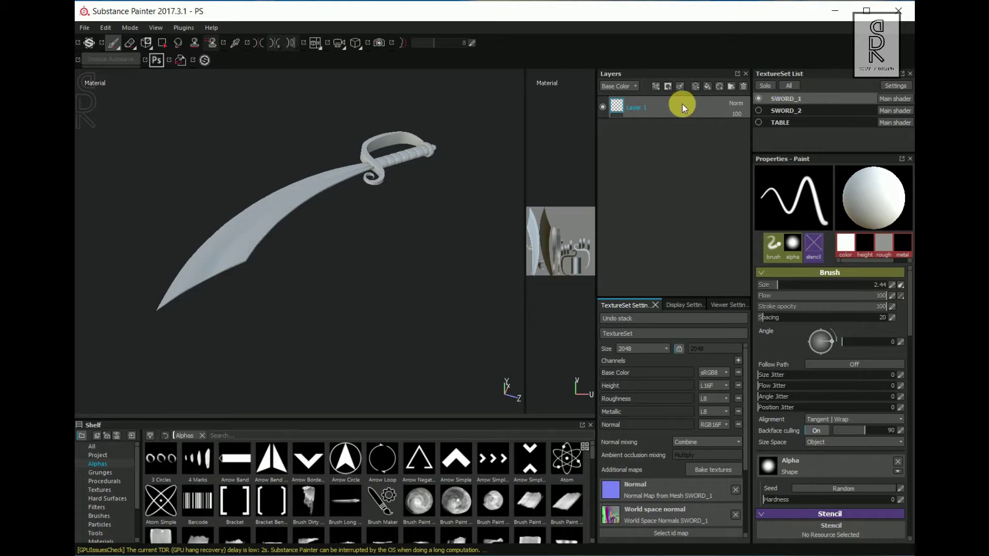
left_click(744, 88)
Add the Steel Rough material from the shelf as a fill layer on SWORD_1
left_click_drag(274, 312, 337, 349, "alt")
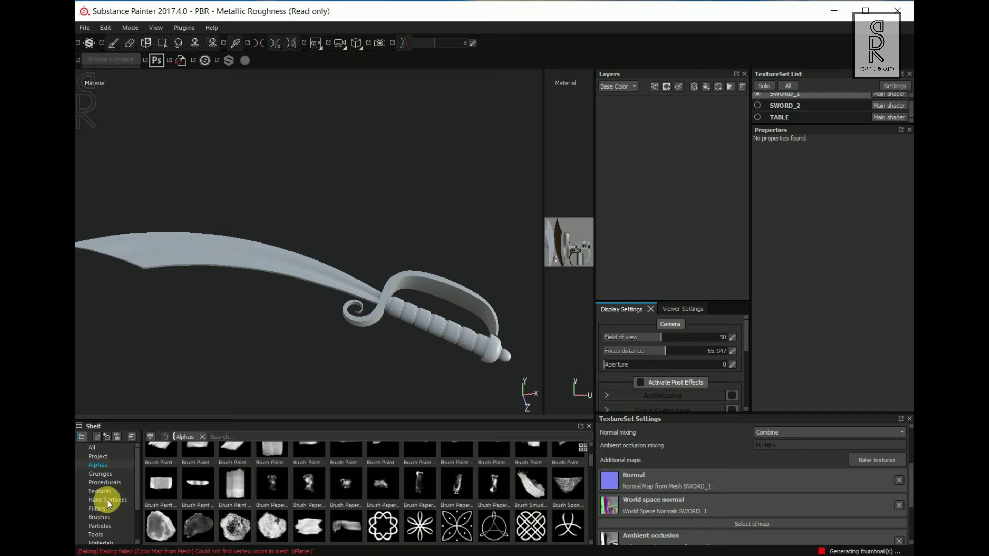
scroll(106, 502, "down", 2)
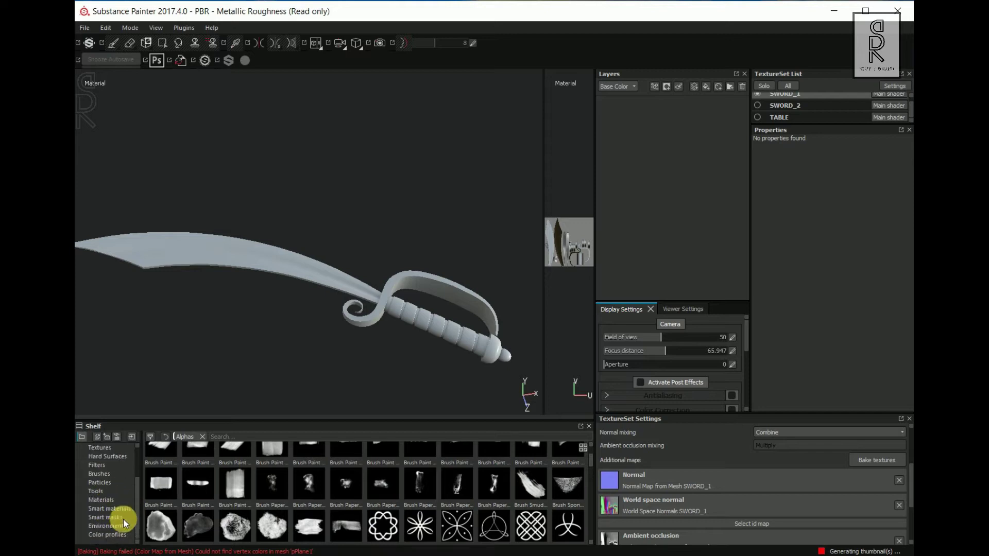
left_click(103, 499)
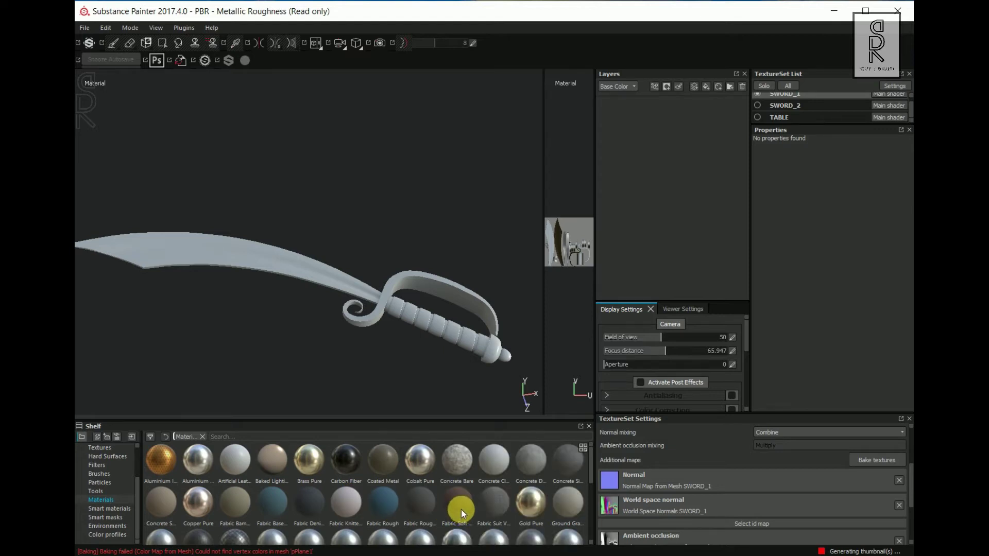
scroll(462, 510, "down", 3)
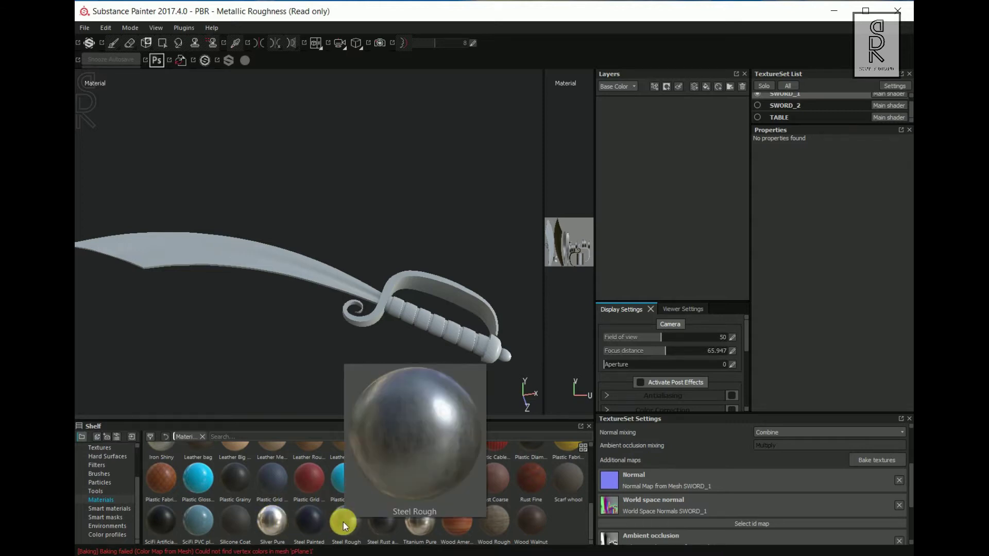
left_click_drag(343, 521, 644, 178)
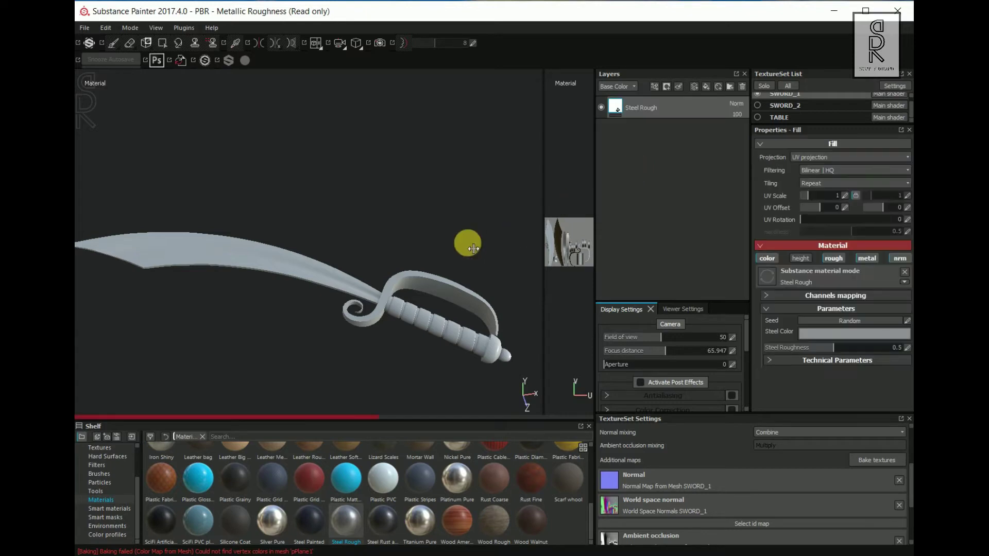
left_click_drag(237, 304, 261, 294, "alt")
right_click_drag(261, 293, 443, 395, "alt")
middle_click_drag(443, 395, 332, 309, "alt")
left_click_drag(332, 309, 394, 356, "alt")
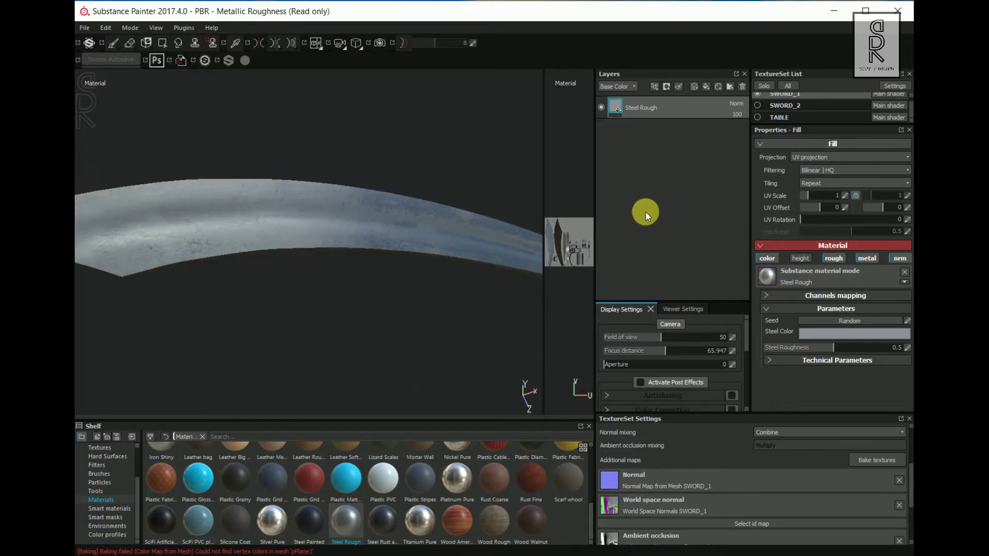
Add a fill layer above Steel Rough and turn off its color, rough, metal and nrm channels, keeping only height
left_click(704, 85)
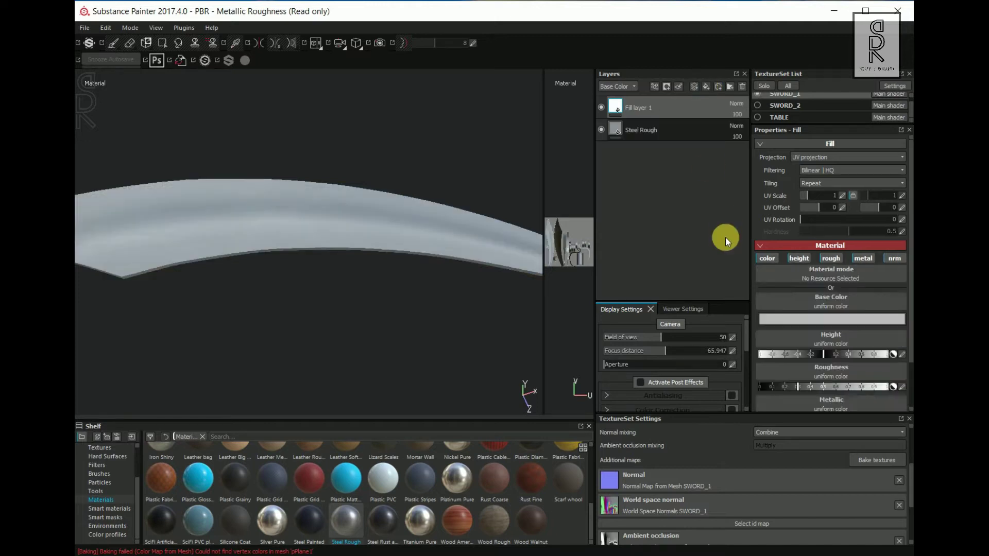
left_click(768, 258)
left_click(832, 258)
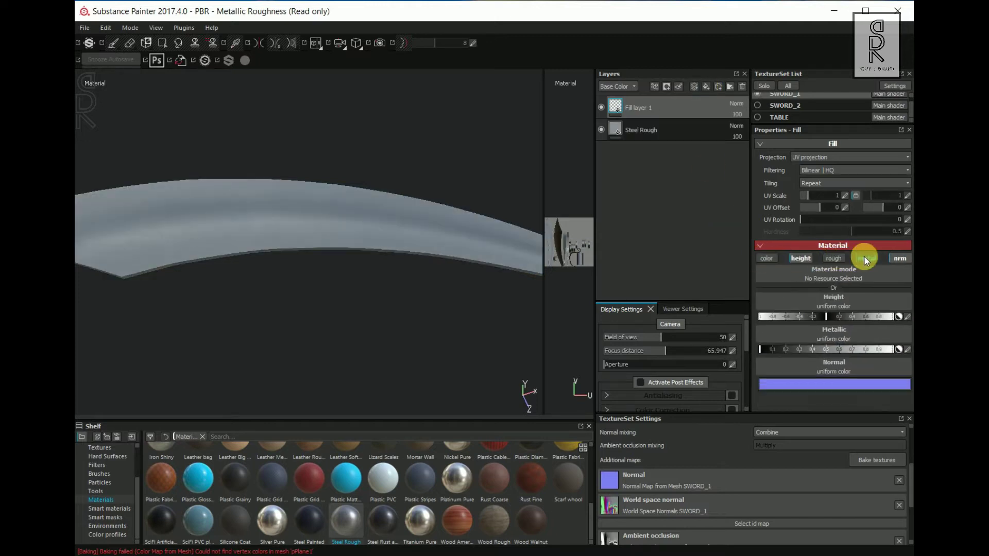
left_click(864, 258)
left_click(900, 258)
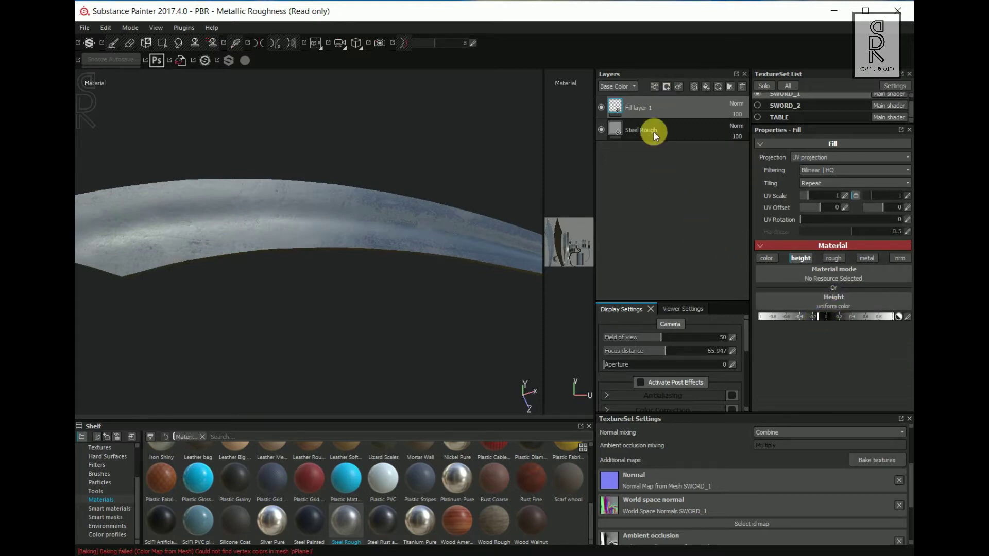
Add a black mask to the height-only fill layer and put a fill effect on that mask
right_click(659, 116)
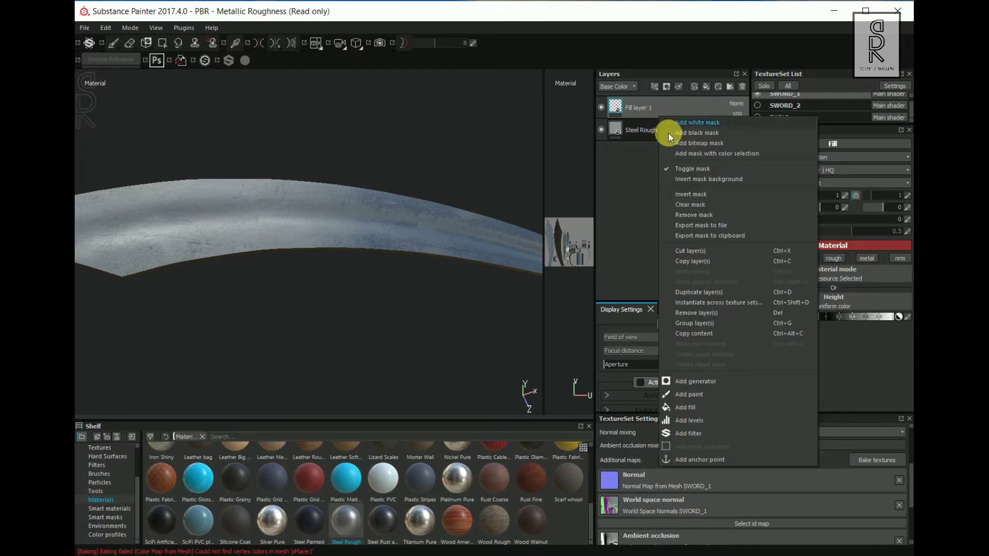
left_click(704, 135)
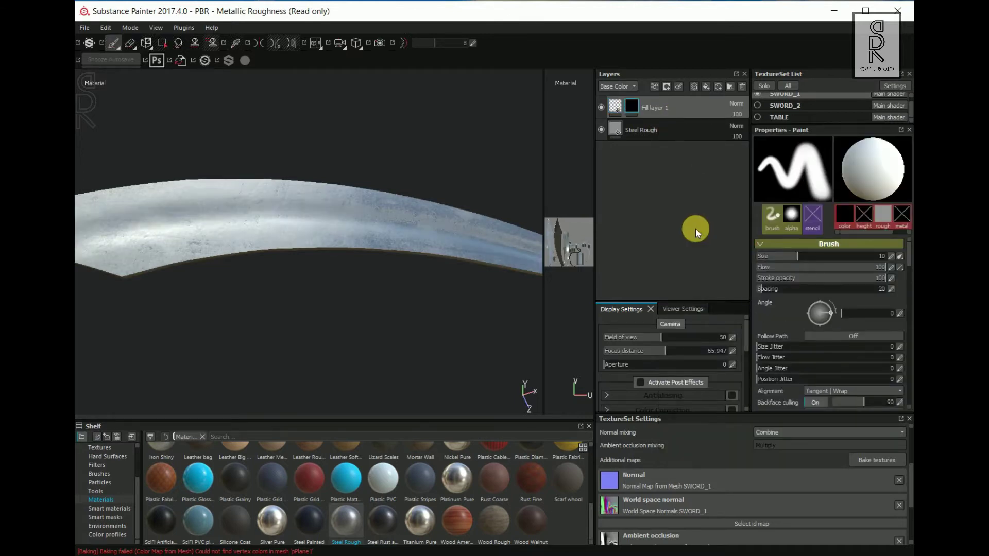
right_click(641, 106)
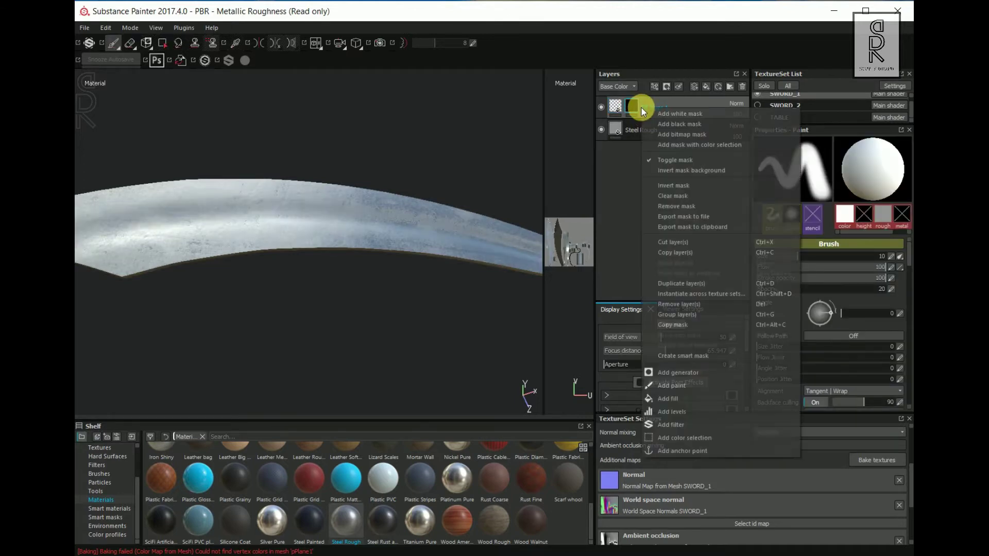
left_click(688, 400)
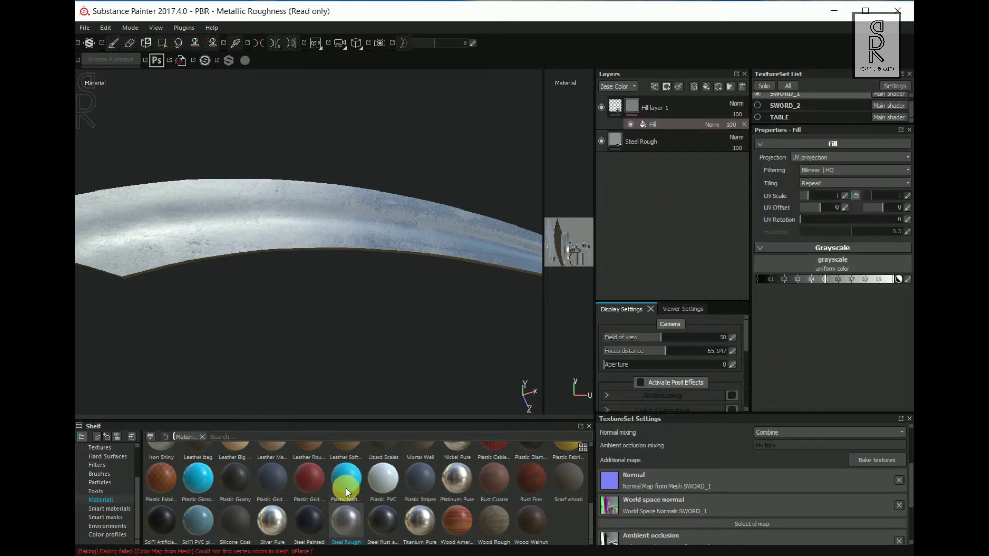
Search the shelf's procedurals for "scrat" and assign Grunge Scratches Fine as the mask fill's grayscale
scroll(102, 464, "up", 1)
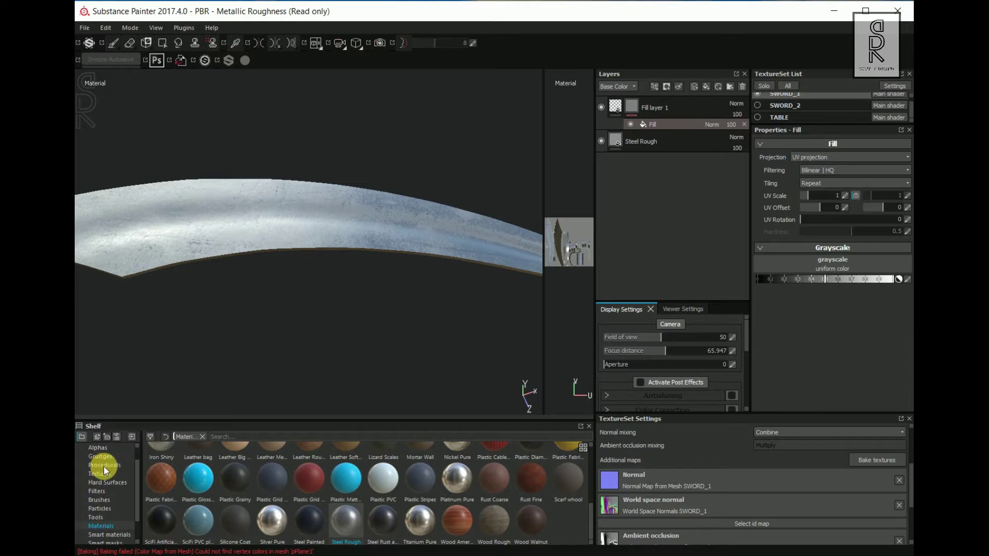
left_click(104, 465)
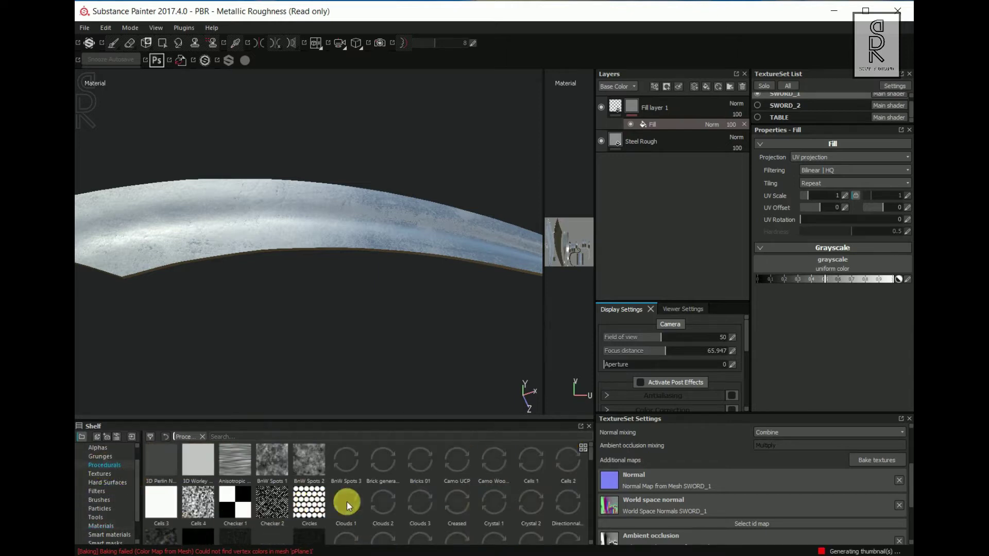
left_click(267, 437)
type("scrat")
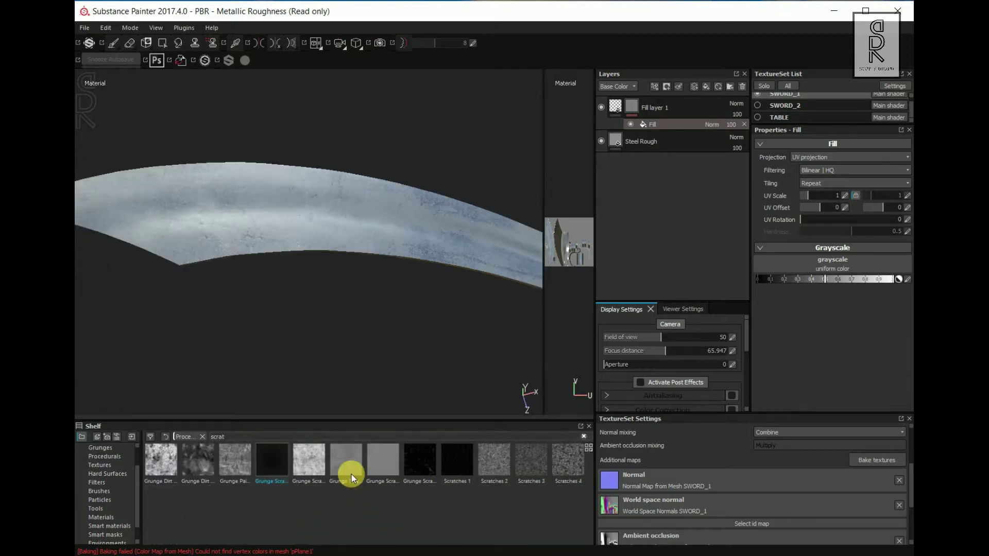
mouse_move(385, 469)
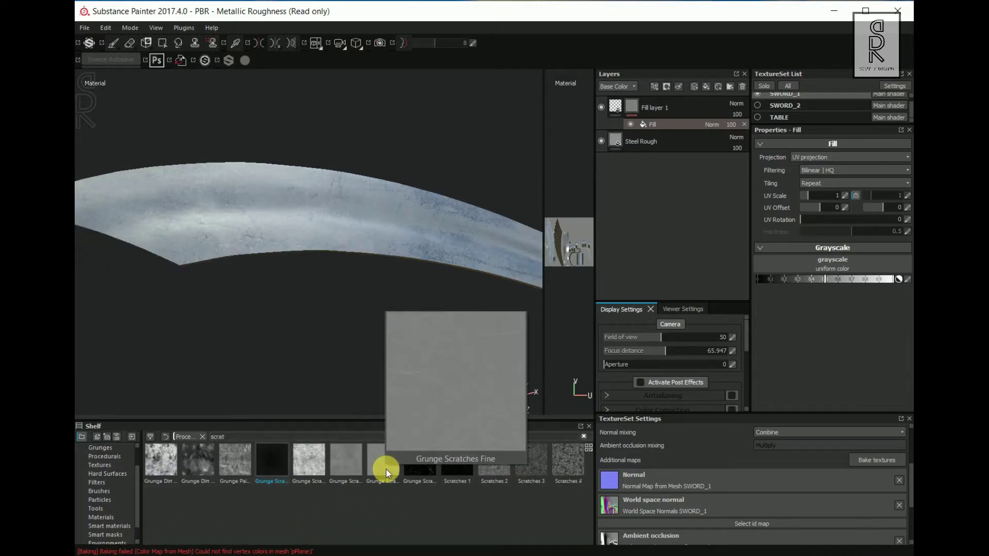
left_click_drag(387, 466, 868, 286)
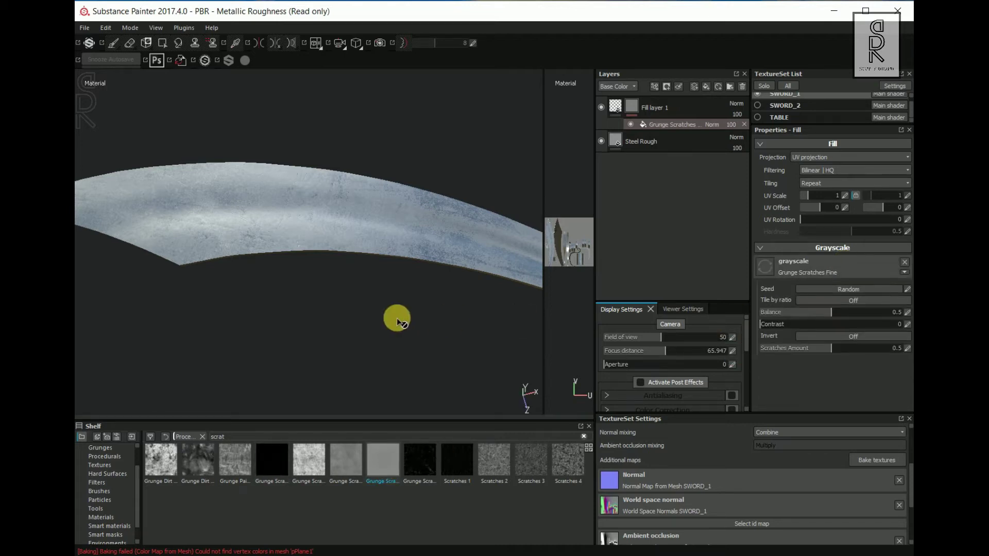
Lower the height value of the scratches fill layer slightly to engrave the scratches deeper into the blade
left_click_drag(343, 292, 323, 306, "alt")
left_click(616, 105)
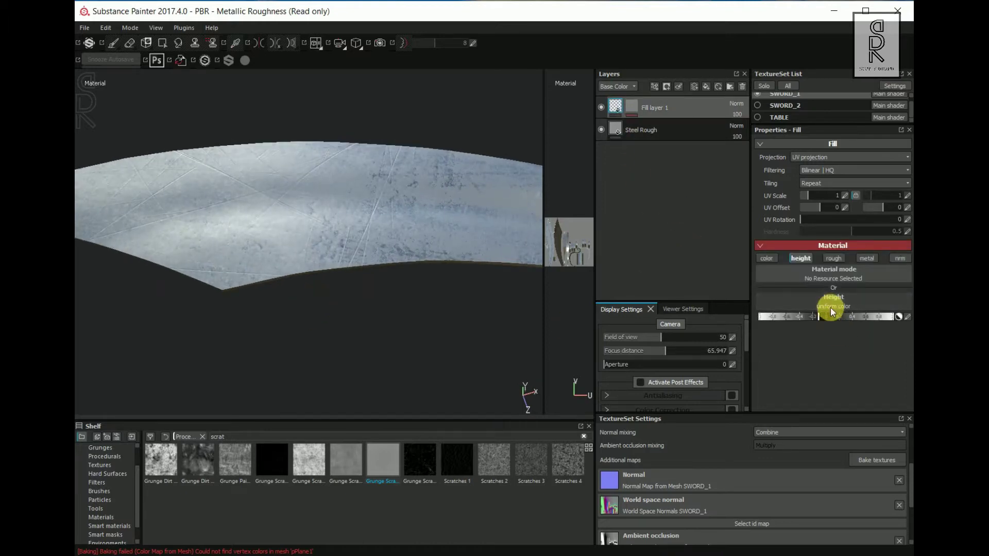
left_click_drag(409, 298, 254, 282, "alt")
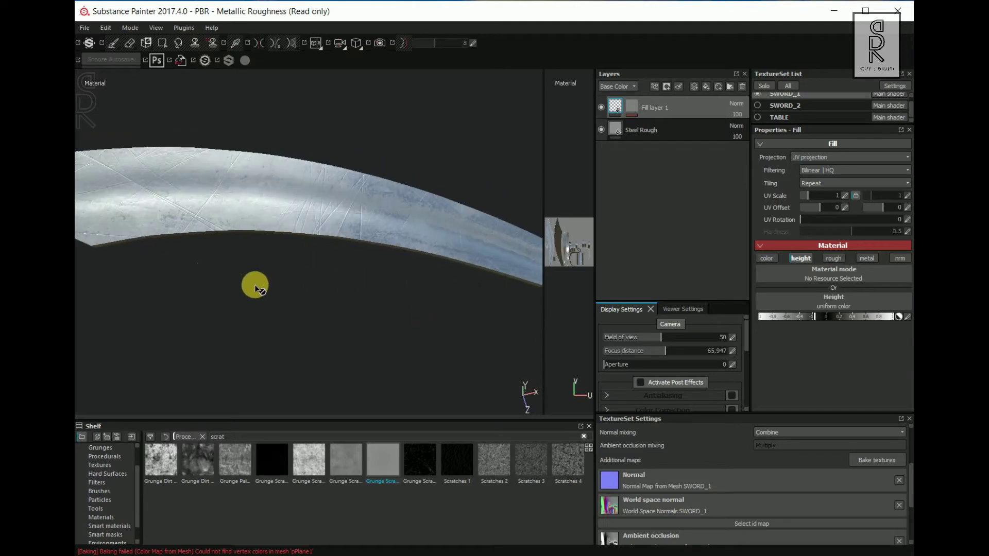
left_click_drag(289, 239, 438, 273, "alt")
Set the Grunge Scratches Fine mask fill to UV scale 2, balance 0.55, contrast 0.13 and scratches amount 0.45
left_click(631, 108)
left_click(676, 125)
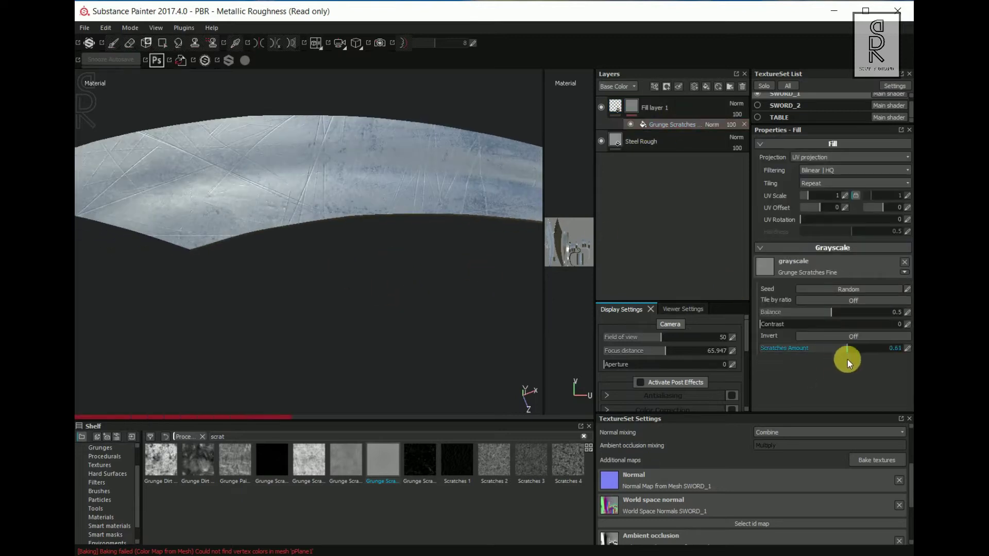
left_click_drag(431, 324, 380, 287, "alt")
left_click(820, 349)
left_click_drag(424, 325, 460, 305, "alt")
left_click(809, 195)
left_click_drag(392, 314, 268, 268, "alt")
left_click(809, 197)
left_click_drag(808, 196, 809, 197)
left_click_drag(268, 284, 262, 263, "alt")
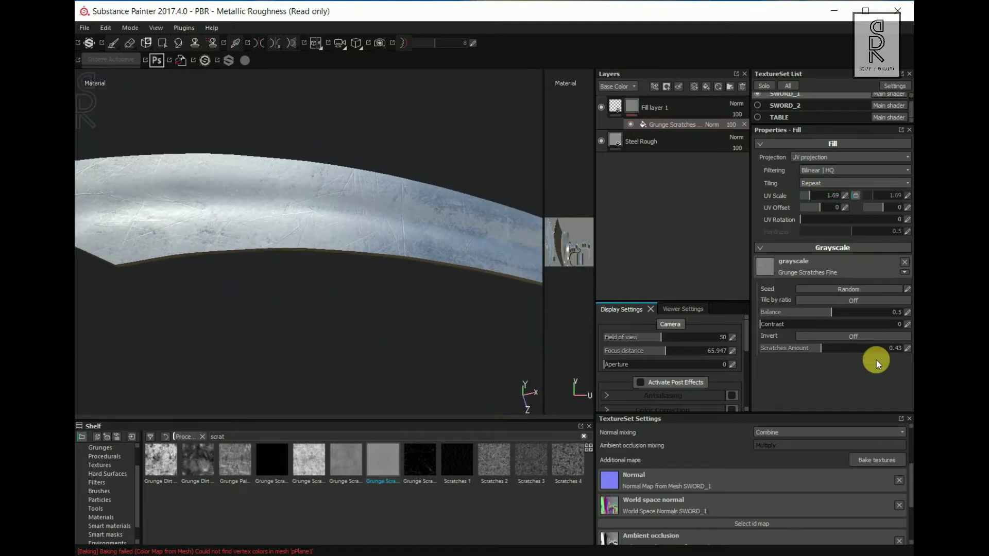
left_click_drag(834, 314, 838, 313)
left_click_drag(273, 263, 268, 288, "alt")
left_click(810, 196)
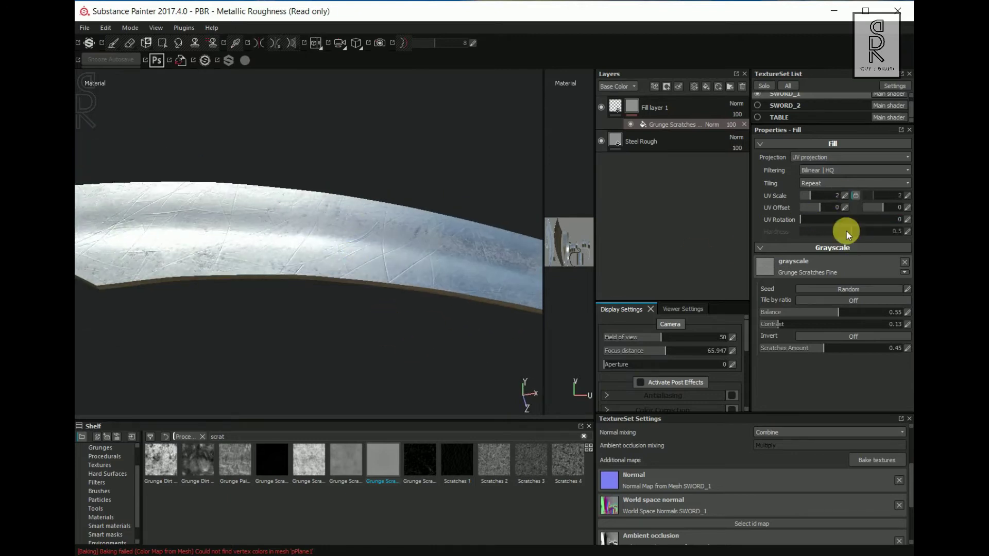
Set the scratches mask fill's first UV offset to 0.2 and its UV rotation to 50
left_click(827, 209)
left_click_drag(397, 346, 371, 293, "alt")
left_click(824, 208)
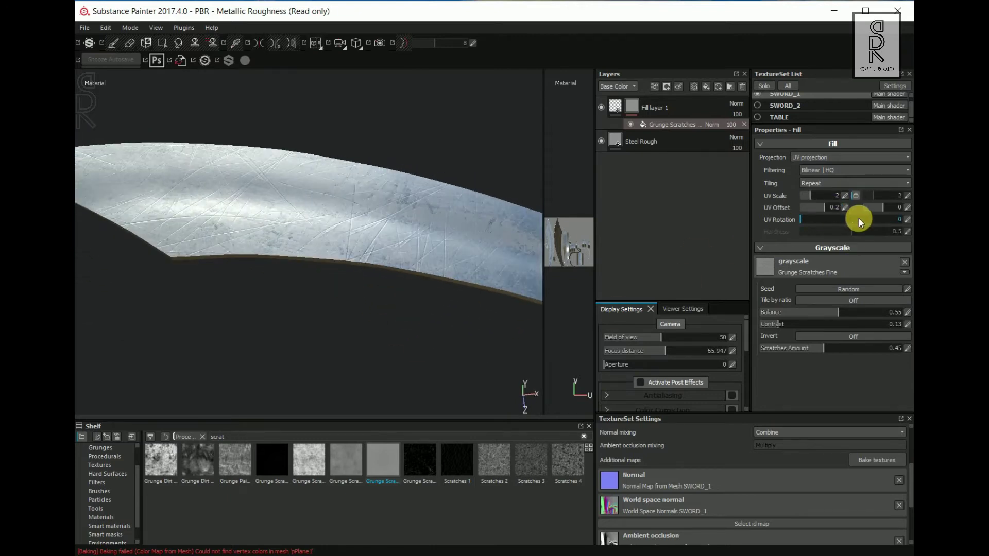
left_click(808, 219)
left_click_drag(422, 252, 412, 304, "alt")
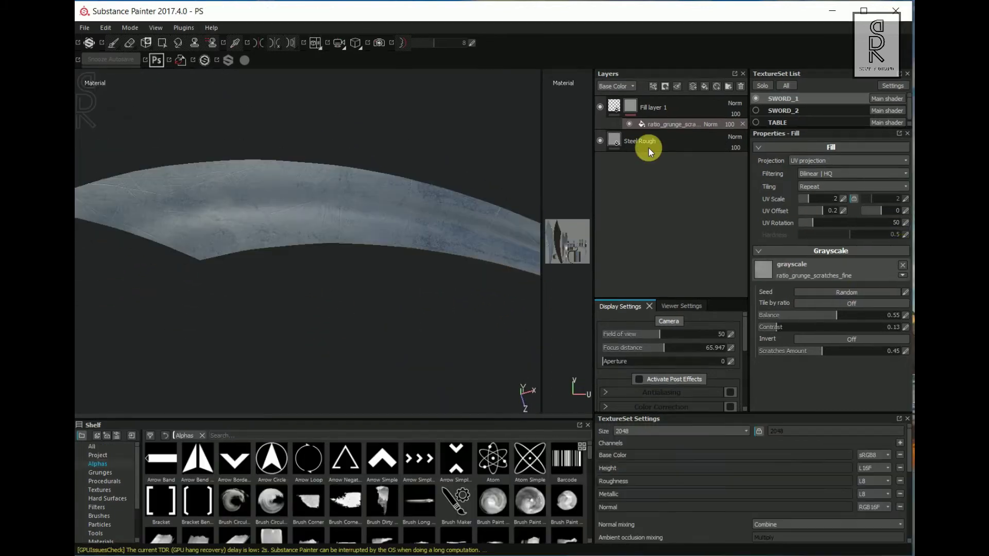
Reduce the scratches amount of the mask fill slightly for a sparser scratch pattern on the blade
left_click(648, 147)
mouse_move(824, 351)
left_mouse_down()
mouse_move(852, 354)
mouse_move(809, 351)
left_mouse_up()
middle_click_drag(363, 304, 296, 307, "alt")
scroll(296, 307, "up", 1)
left_click_drag(808, 351, 817, 351)
middle_click_drag(428, 303, 394, 286, "alt")
scroll(391, 311, "down", 3)
Add a fill layer above the scratches layer and turn off its nrm, metal and height channels, keeping color and rough
left_click(660, 113)
key("1")
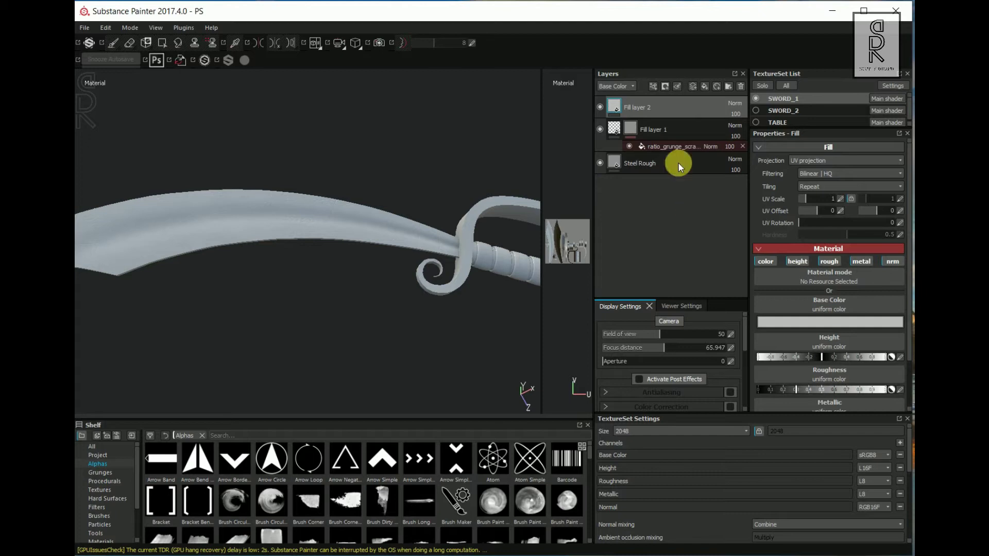
left_click(894, 261)
left_click(859, 262)
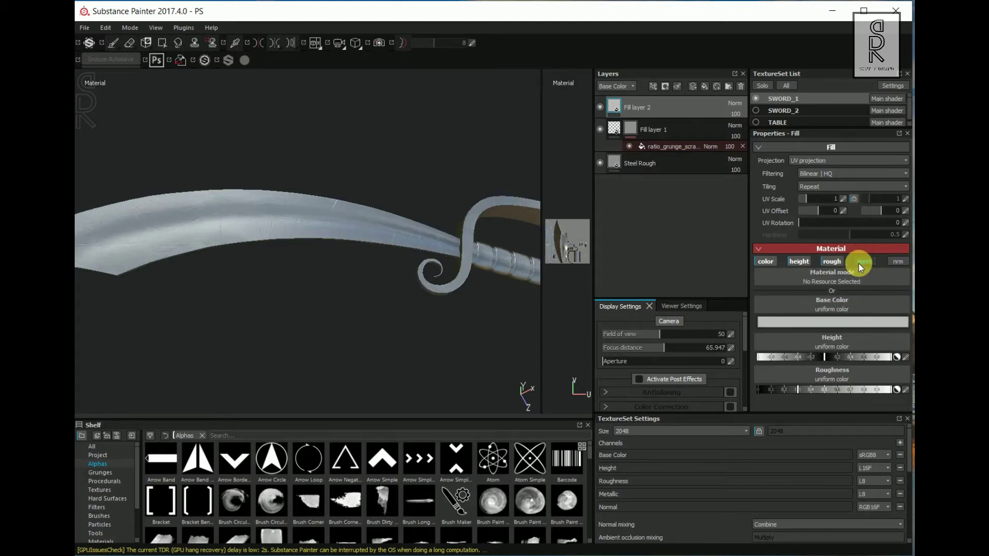
left_click(796, 261)
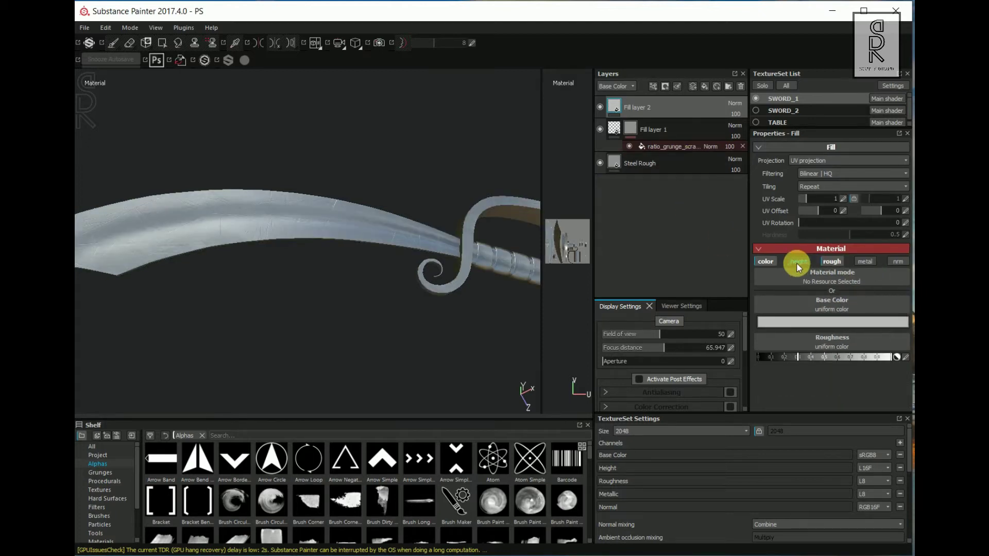
Add a black mask to the new fill layer and apply the MG Dirt generator to it
right_click(668, 104)
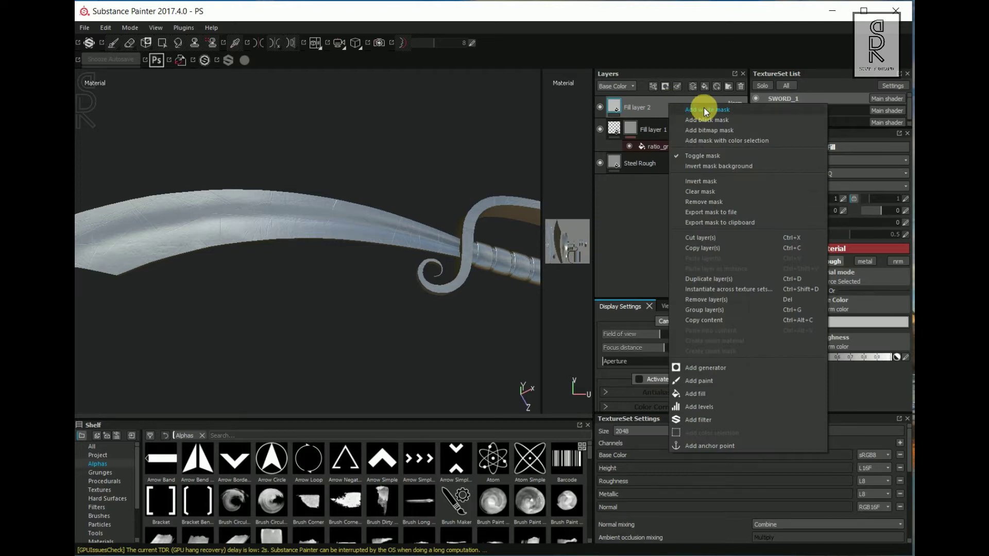
left_click(709, 121)
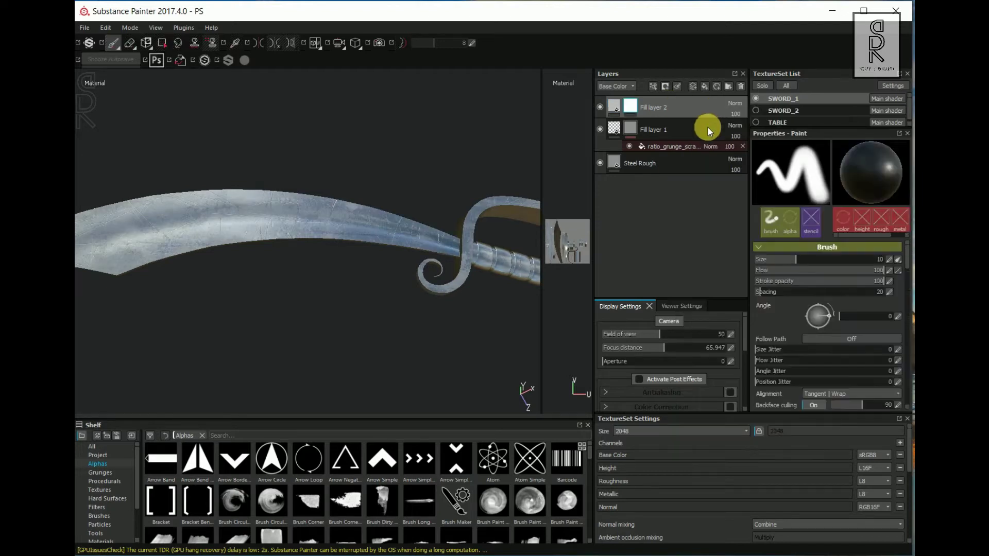
right_click(656, 113)
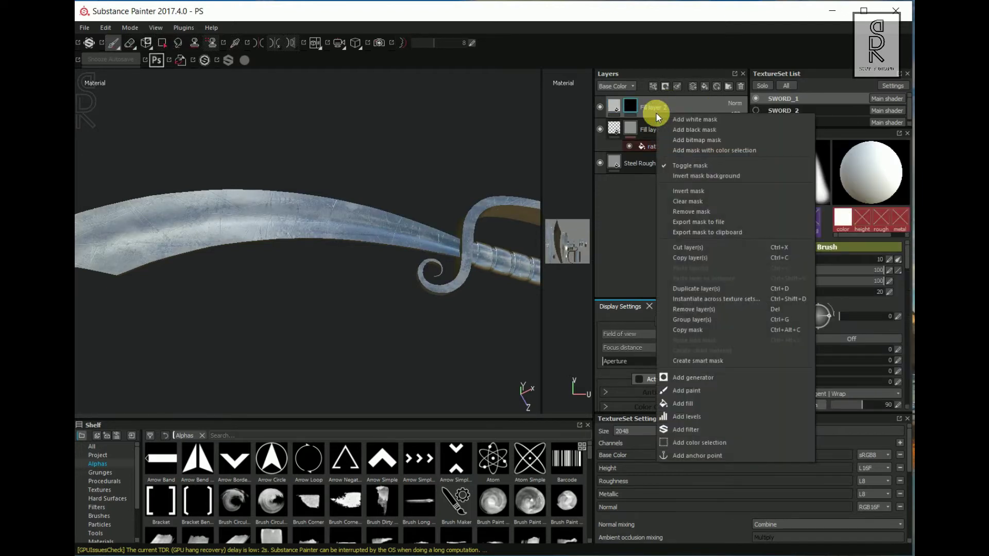
left_click(698, 379)
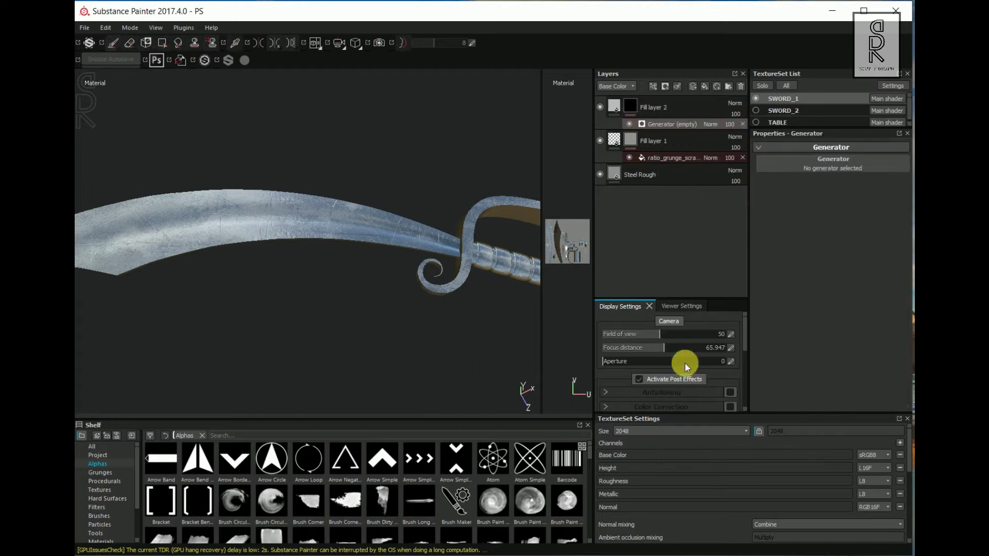
left_click(762, 164)
type("mg")
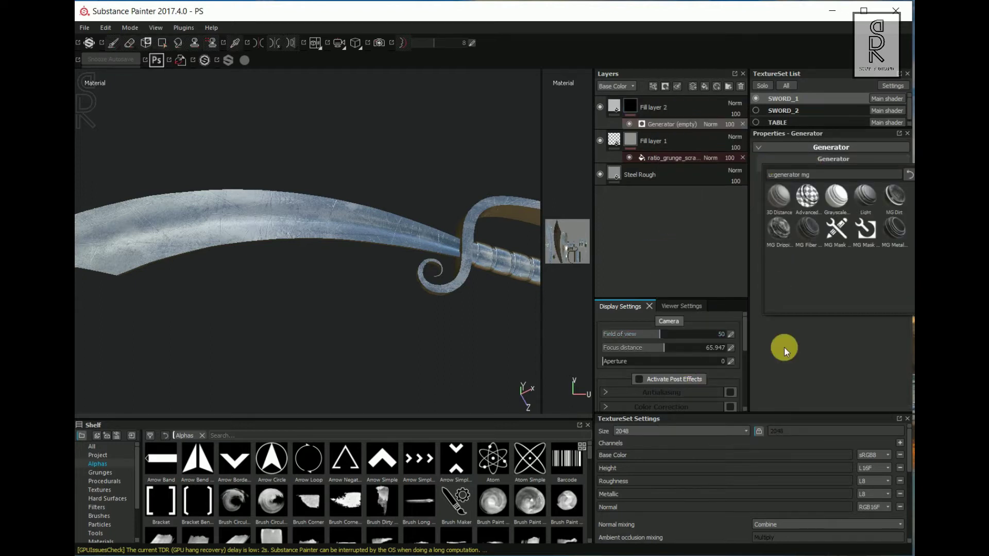
type(" dir")
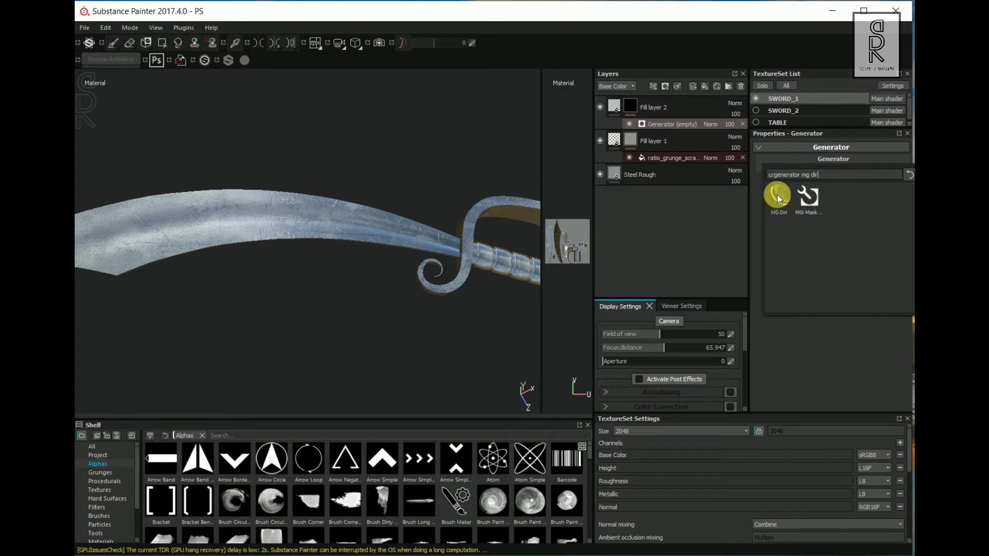
left_click(776, 196)
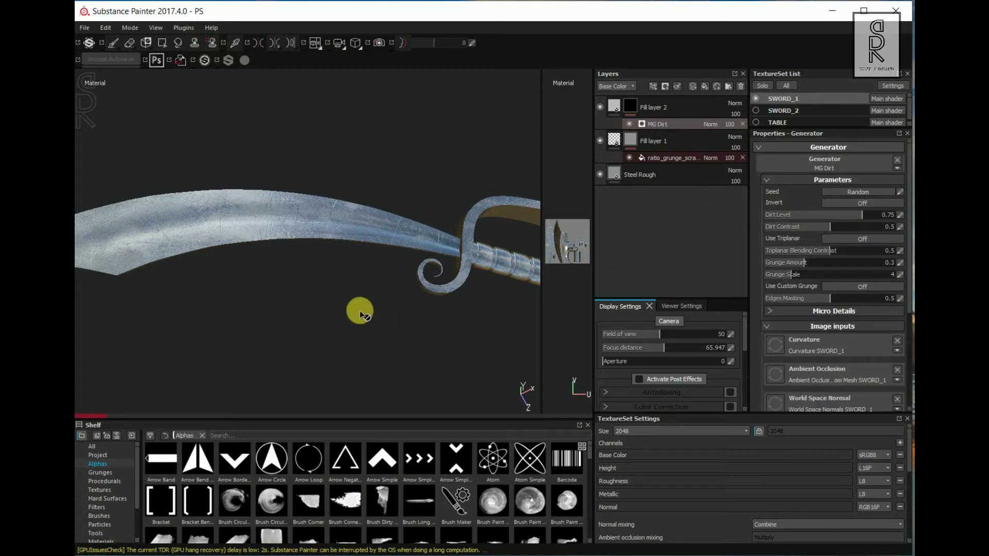
Set the MG Dirt generator's dirt level to 0.76, dirt contrast to 0.55 and grunge amount to 0.21
middle_click_drag(309, 270, 384, 304, "alt")
mouse_move(862, 215)
left_mouse_down()
mouse_move(873, 215)
mouse_move(831, 218)
mouse_move(863, 221)
left_mouse_up()
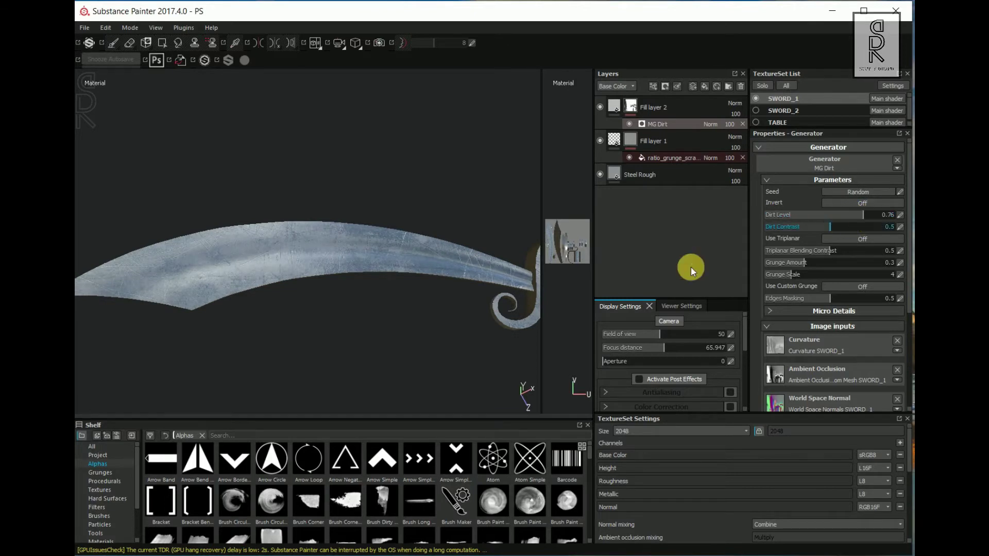
left_click_drag(360, 281, 377, 306, "alt")
left_click_drag(843, 232, 836, 232)
left_click_drag(805, 263, 794, 262)
left_click_drag(316, 331, 352, 349, "alt")
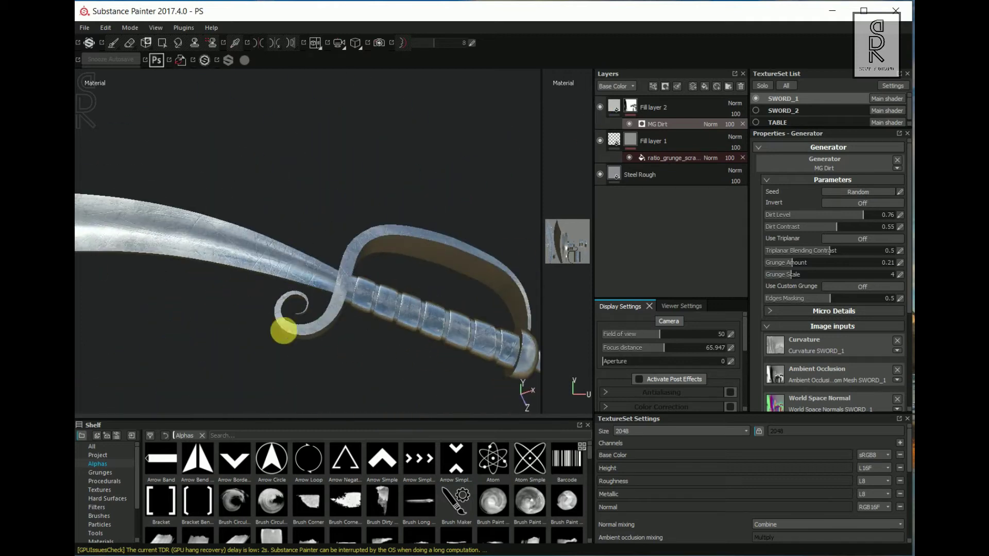
scroll(386, 282, "down", 1)
scroll(273, 283, "down", 2)
Group both fill layers and Steel Rough into one folder, collapse it and give the folder a black mask
left_click(687, 105)
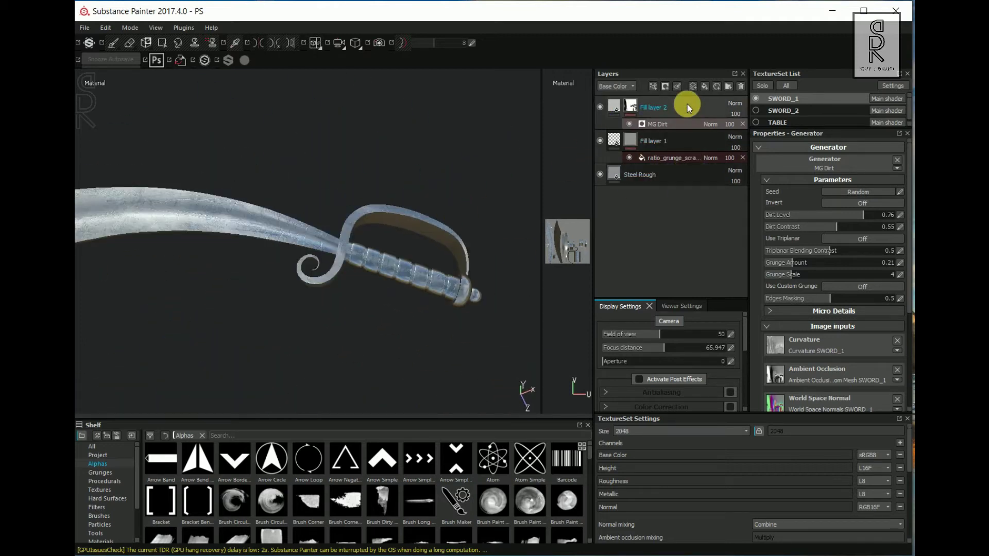
left_click(673, 175)
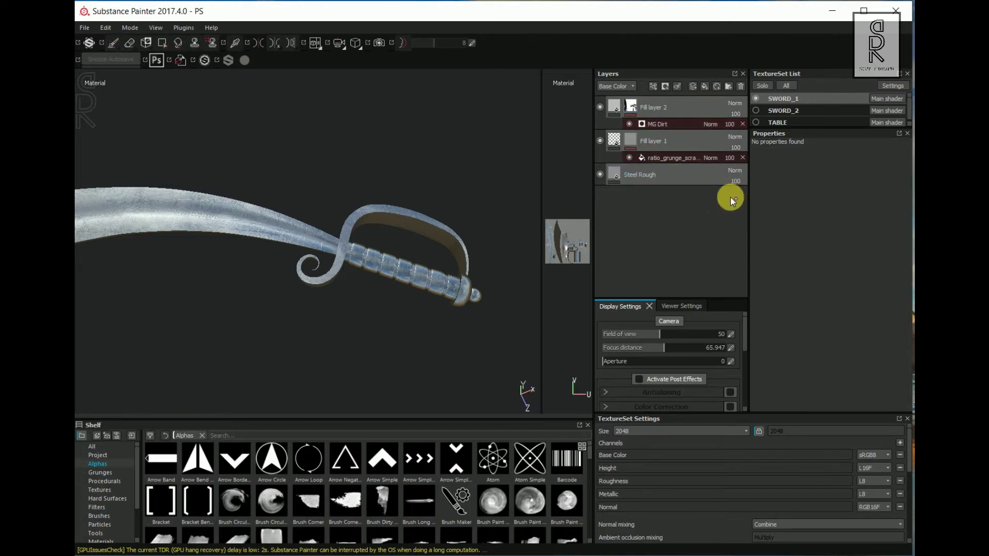
key("ctrl+g")
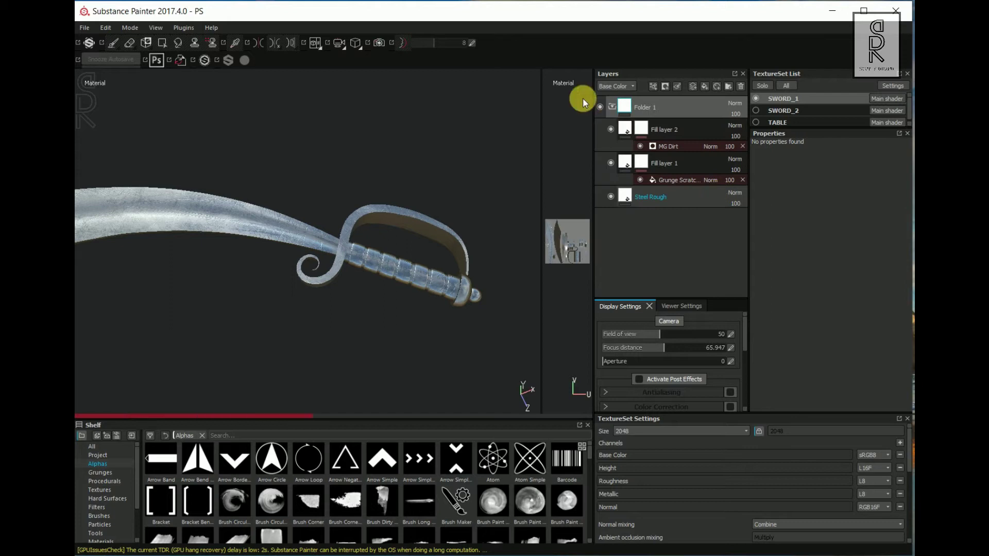
left_click(611, 106)
right_click(667, 104)
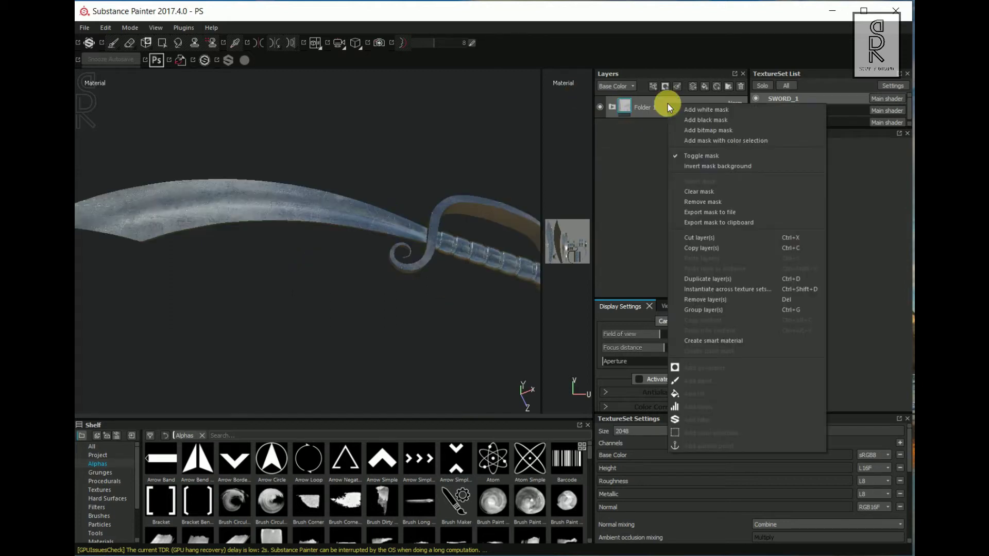
left_click(711, 120)
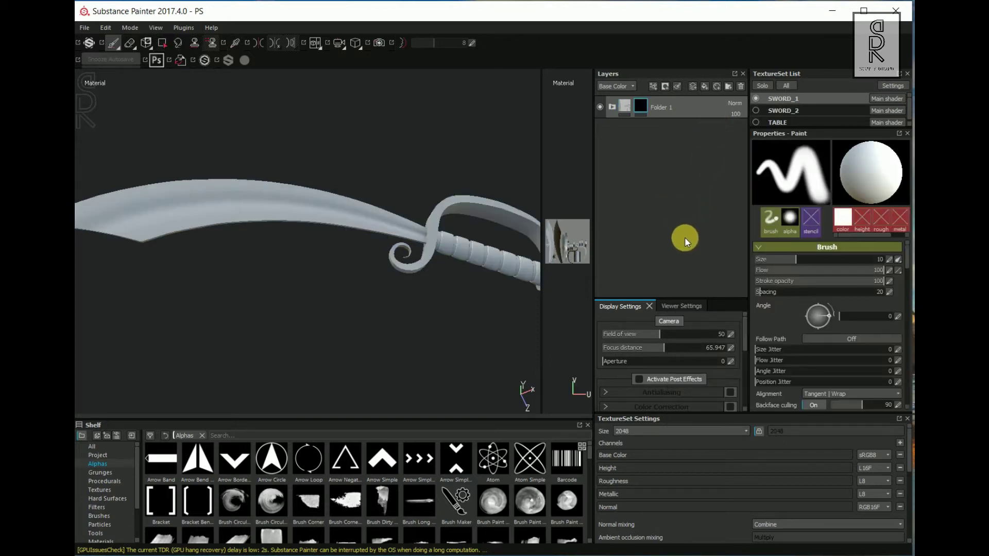
Polygon-fill the whole sword blade in Folder 1's black mask, using the UV chunk fill mode
left_click(163, 45)
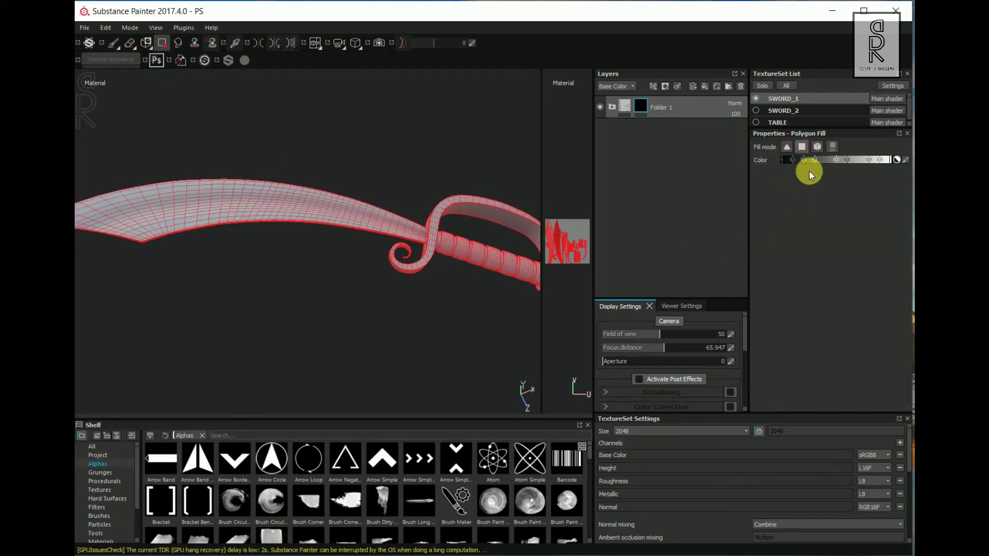
left_click(831, 147)
scroll(285, 308, "down", 1)
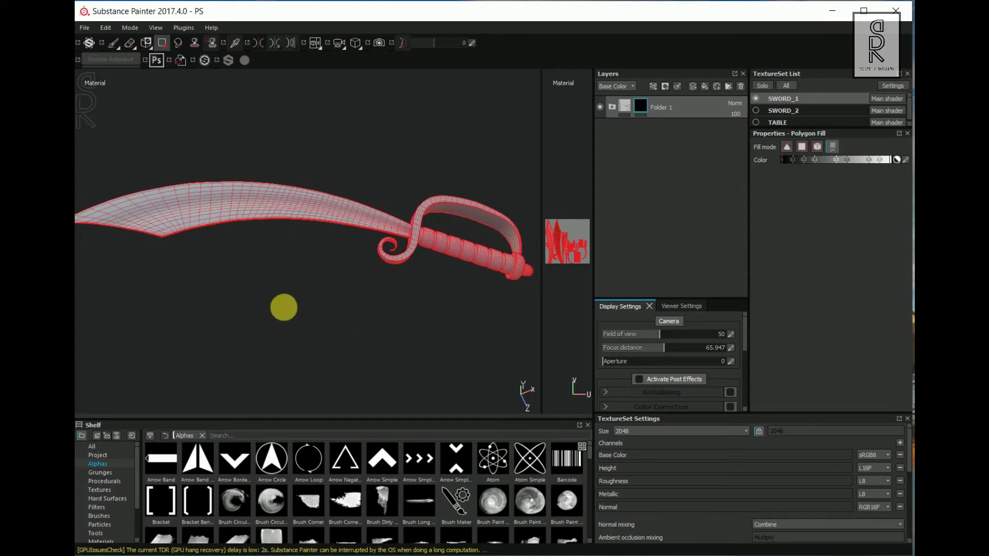
middle_click_drag(284, 307, 346, 319, "alt")
left_click_drag(240, 255, 409, 330)
left_click_drag(355, 316, 264, 323, "alt")
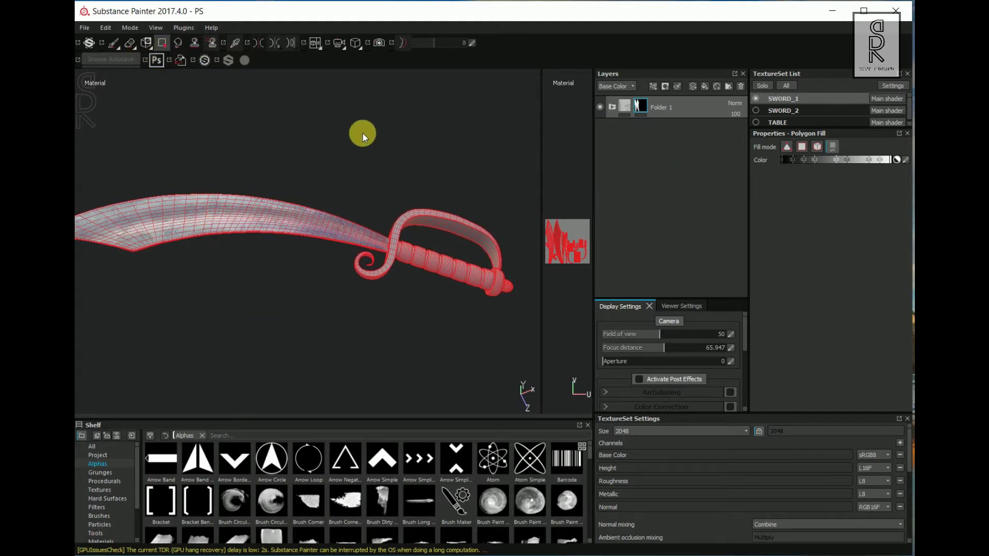
left_click(114, 43)
Examine the masked steel blade and the bare hilt from several angles and distances
right_click_drag(293, 319, 335, 340, "alt")
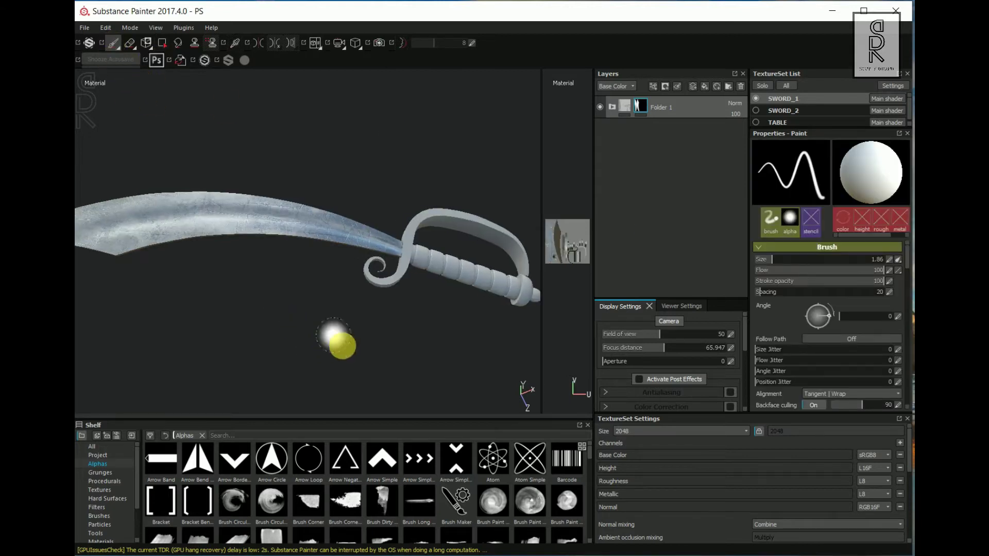
middle_click_drag(336, 340, 412, 356, "alt")
left_click_drag(354, 342, 315, 325, "alt")
middle_click_drag(315, 326, 231, 284, "alt")
right_click_drag(231, 284, 256, 284, "alt")
left_click_drag(256, 283, 196, 256, "alt")
middle_click_drag(196, 255, 162, 240, "alt")
right_click_drag(162, 240, 199, 276, "alt")
left_click_drag(199, 276, 201, 281, "alt")
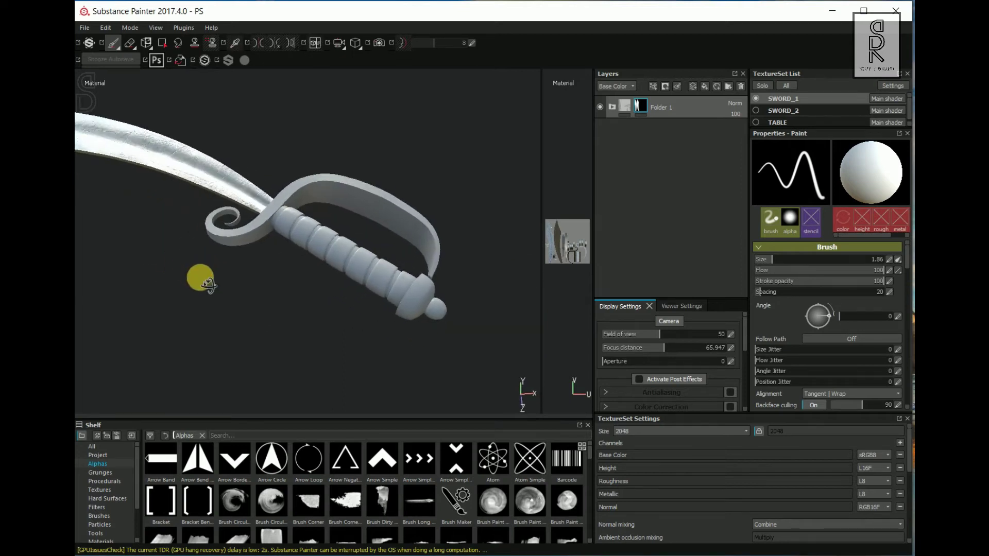
right_click_drag(187, 287, 252, 311, "alt")
middle_click_drag(252, 311, 226, 290, "alt")
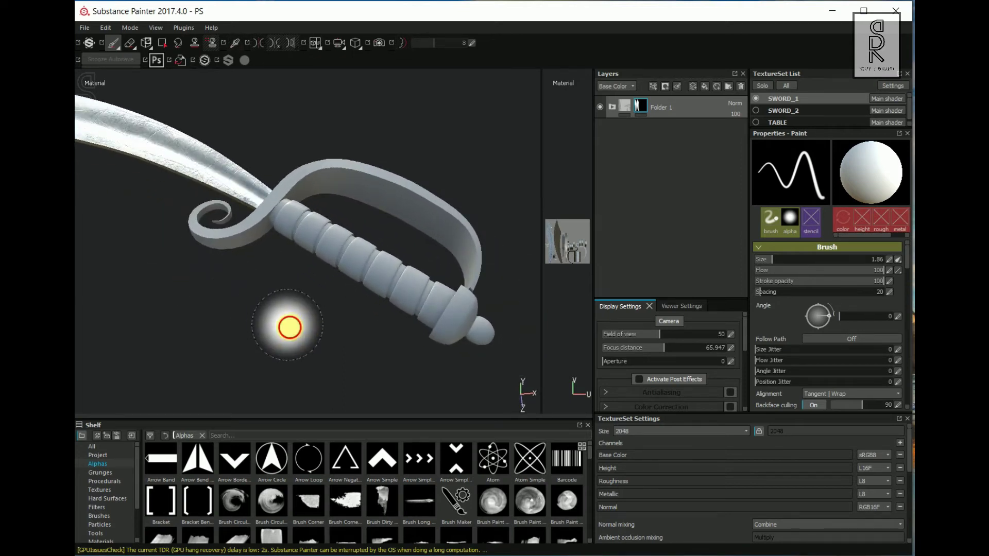
left_click_drag(287, 327, 307, 335, "alt")
Browse the shelf's materials and add Steel Rust and Wear as a layer above Folder 1
scroll(111, 508, "down", 2)
left_click(101, 499)
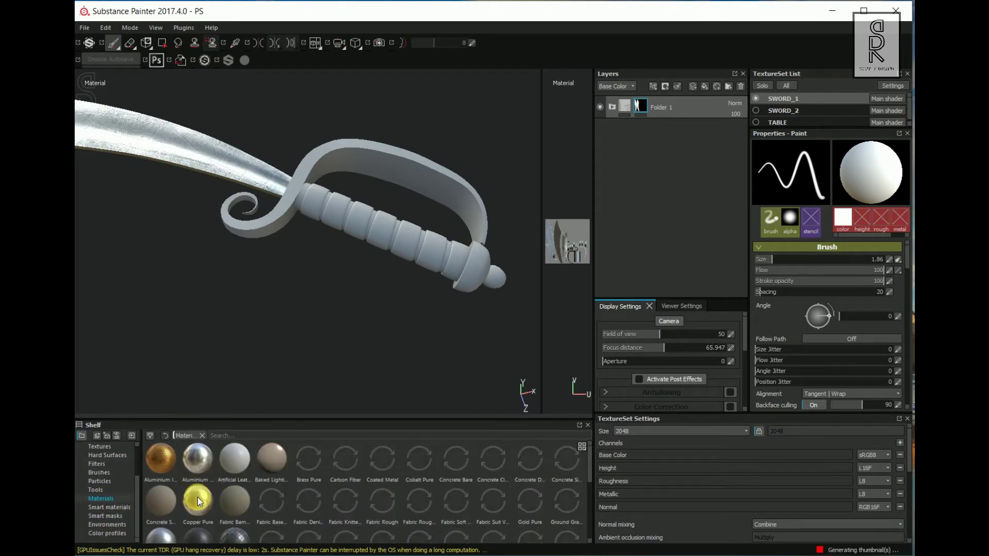
scroll(427, 489, "down", 3)
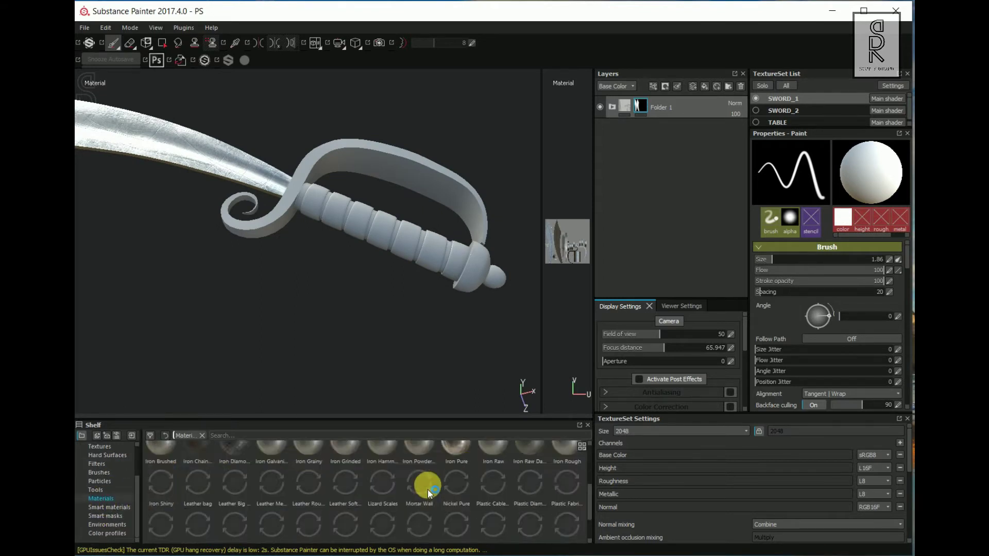
scroll(427, 490, "down", 1)
mouse_move(272, 525)
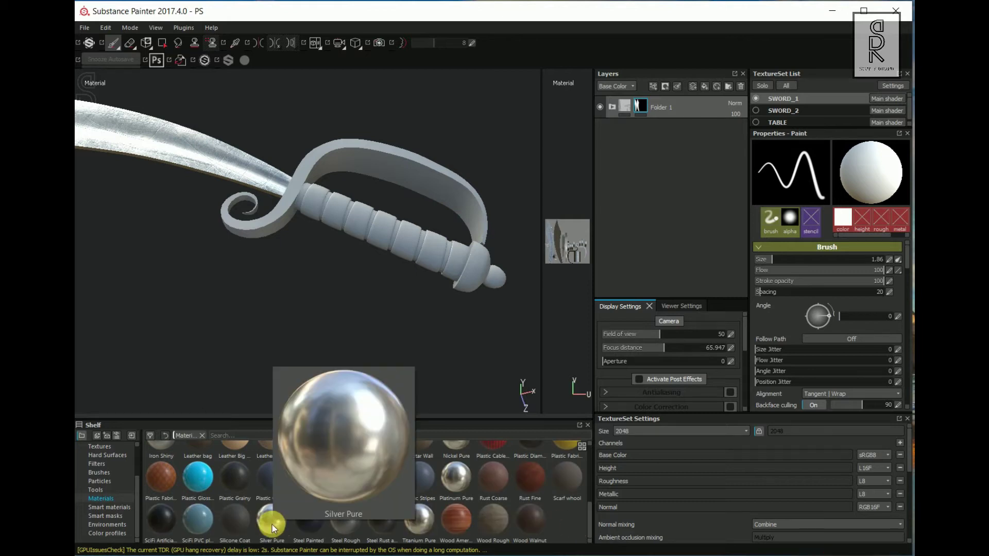
mouse_move(393, 512)
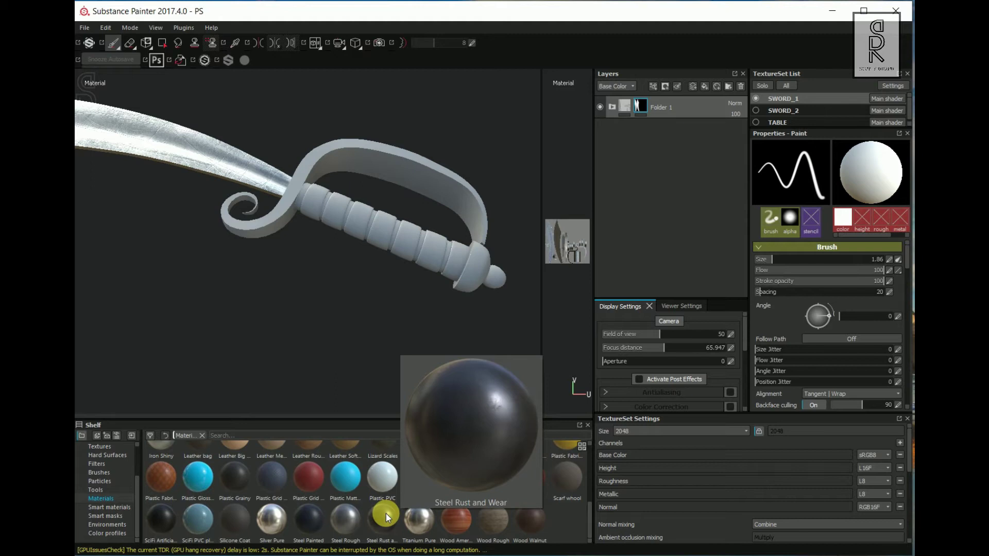
left_click_drag(384, 514, 672, 163)
left_click_drag(691, 100, 697, 96)
Change the metal color of the Steel Rust and Wear layer to a dark yellowish gold
left_click_drag(428, 273, 271, 256, "alt")
scroll(272, 256, "up", 3)
middle_click_drag(271, 256, 185, 272, "alt")
left_click_drag(185, 272, 196, 315, "alt")
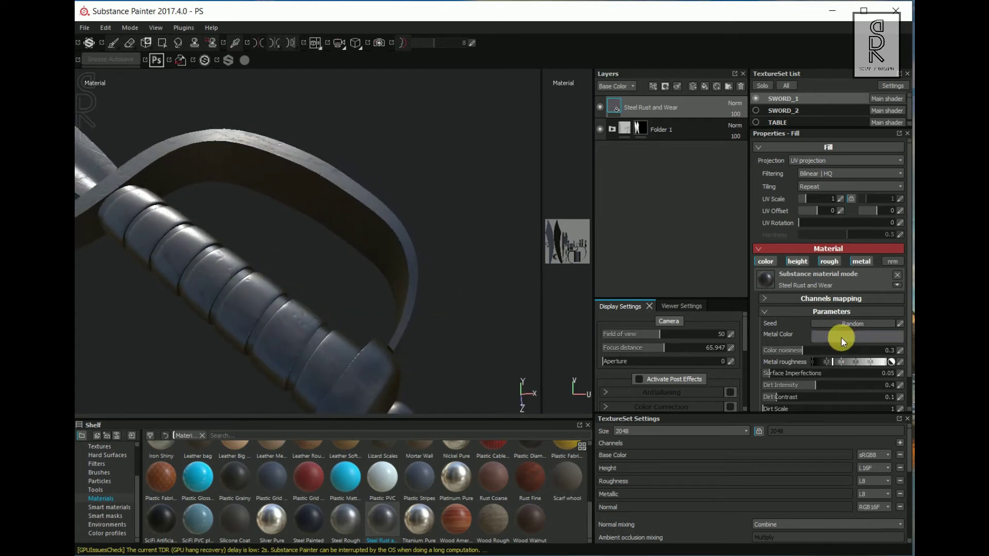
left_click(842, 338)
left_click_drag(855, 365, 858, 384)
left_click_drag(807, 356, 837, 360)
left_click_drag(279, 278, 392, 271, "alt")
mouse_move(839, 360)
left_mouse_down()
mouse_move(852, 351)
mouse_move(828, 351)
left_mouse_up()
left_click_drag(355, 307, 463, 325, "alt")
left_click(838, 350)
left_click(904, 346)
left_click_drag(878, 313, 878, 338)
left_click(903, 344)
left_click(902, 279)
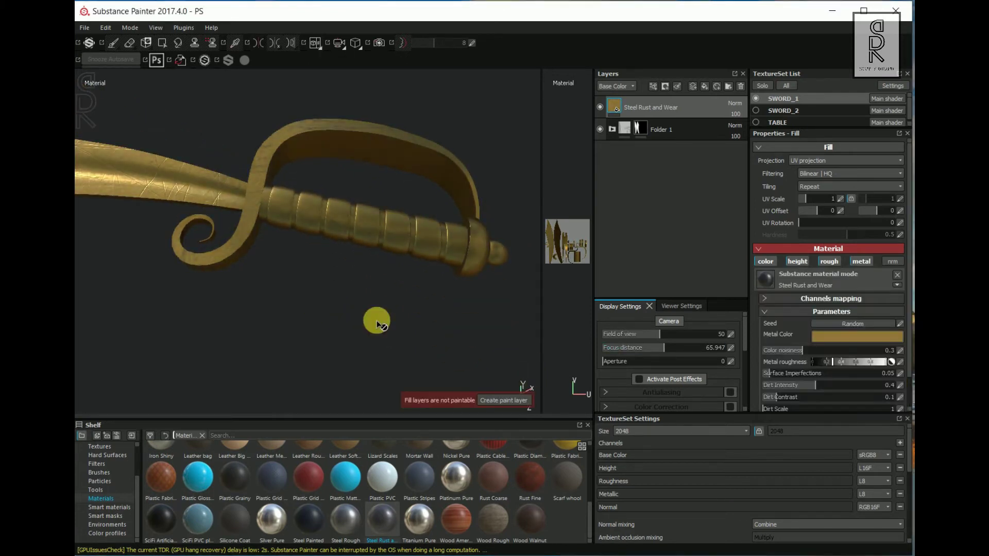
Group the Steel Rust and Wear layer into a folder and give that folder a black mask
left_click_drag(338, 294, 438, 213, "alt")
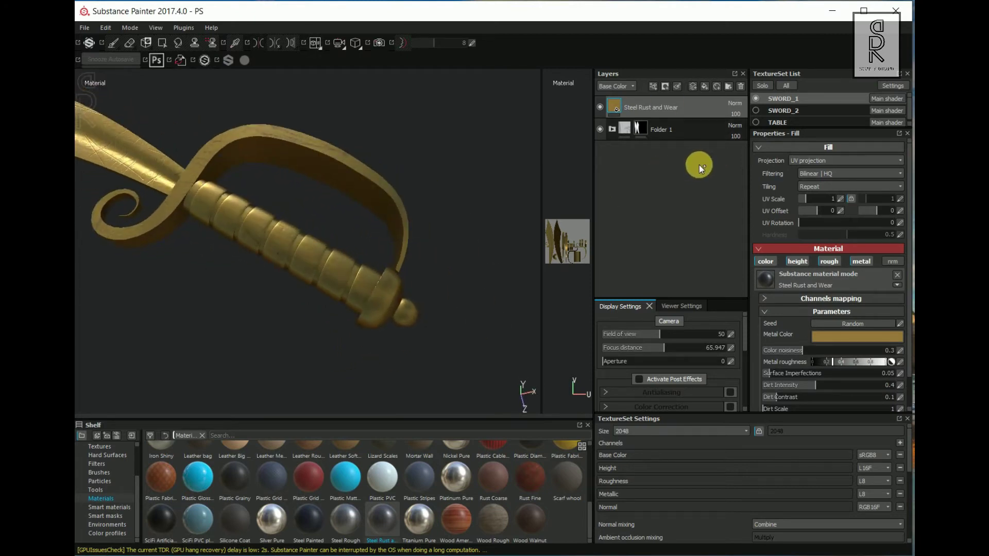
key("ctrl+g")
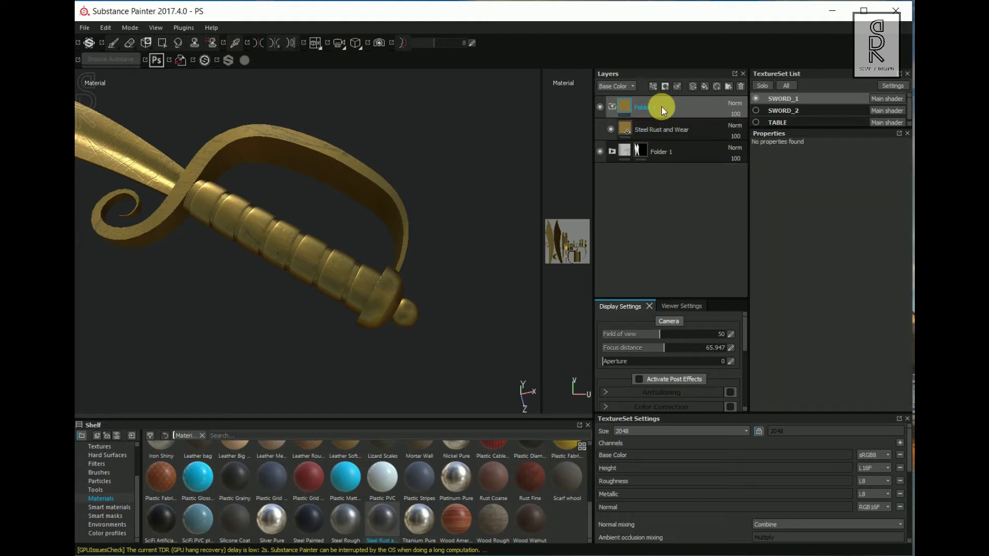
right_click(661, 106)
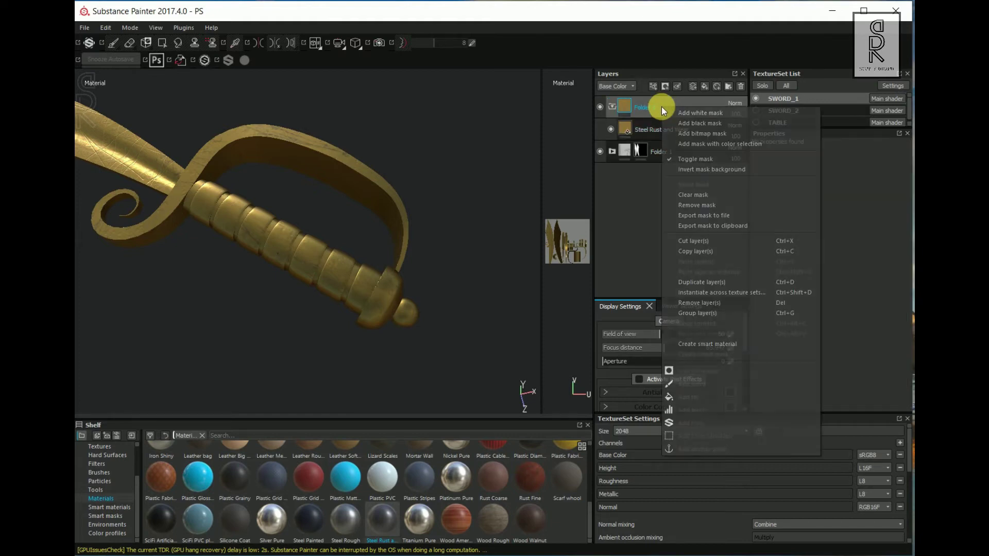
left_click(709, 126)
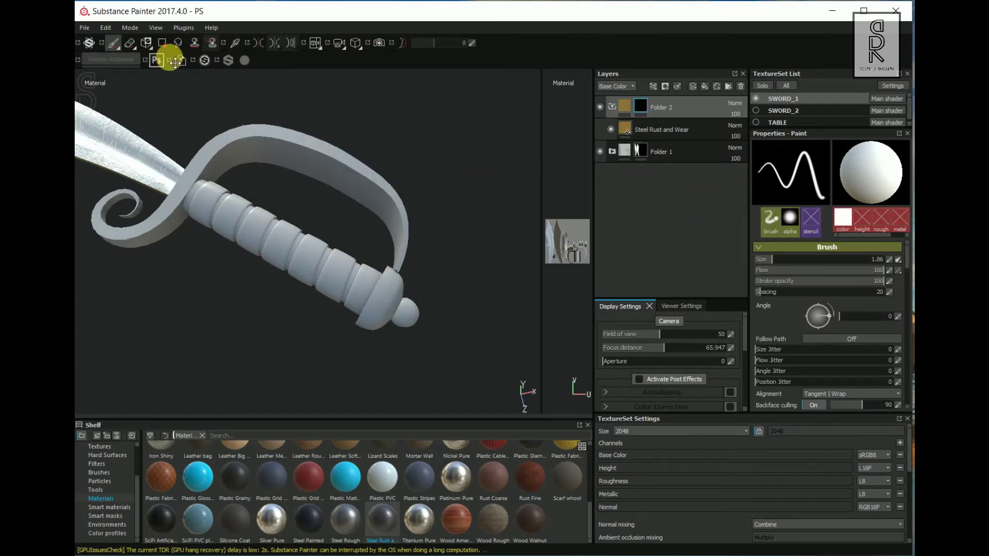
Polygon-fill the curved hand guard in Folder 2's mask to apply the gold metal to it
left_click(163, 43)
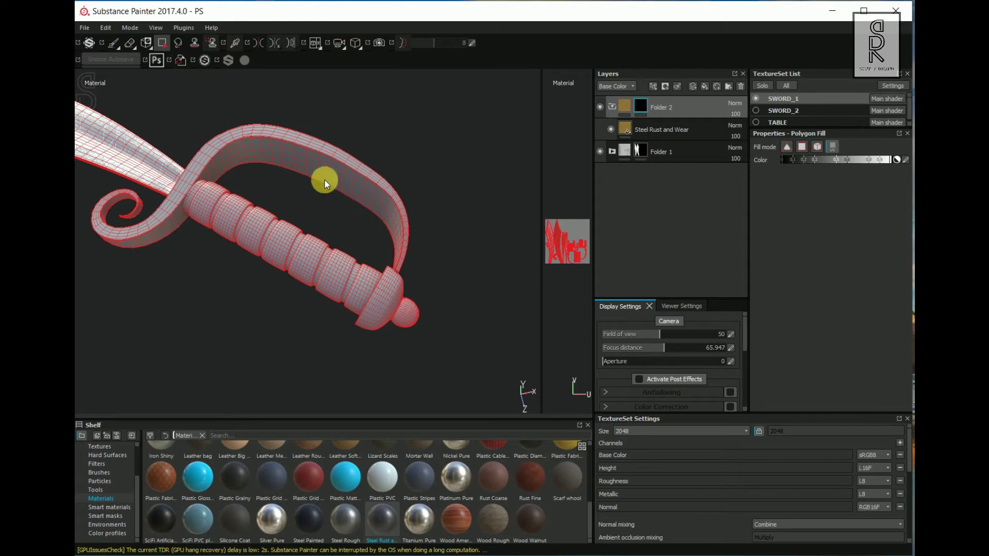
left_click(416, 210)
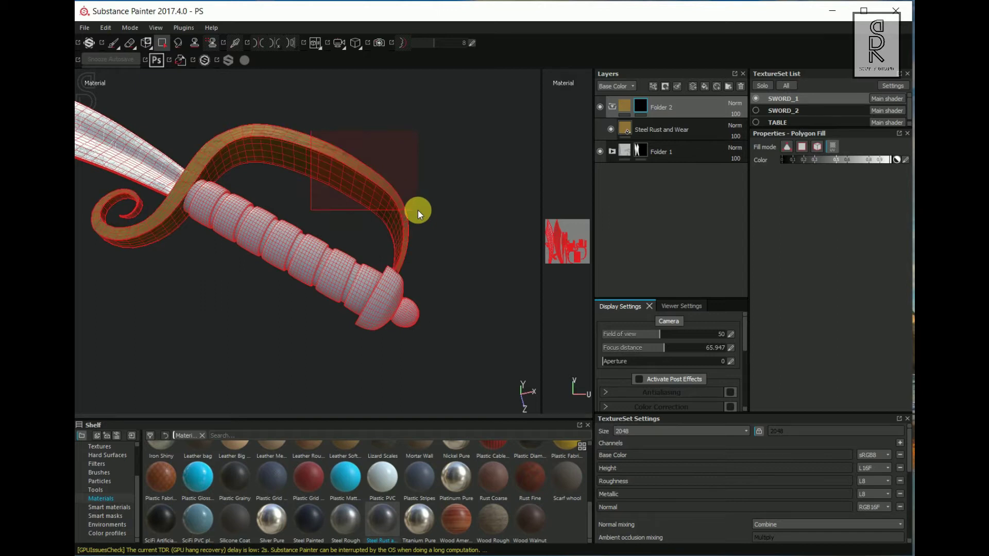
left_click_drag(435, 291, 304, 276, "alt")
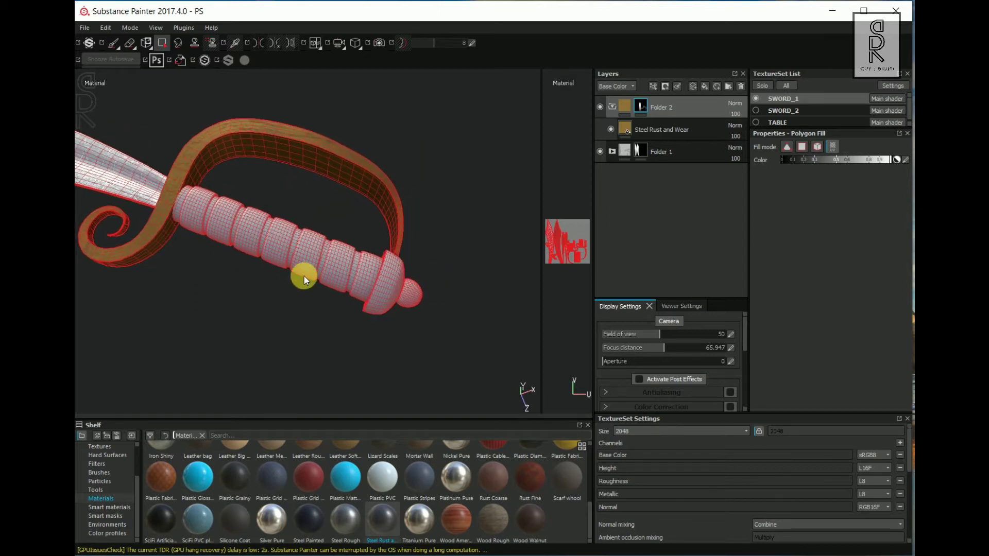
left_click_drag(391, 314, 417, 326, "alt")
Polygon-fill the pommel and the grip's inner core in Folder 2's mask, and collapse the folder
left_click_drag(394, 210, 441, 293)
right_click_drag(332, 268, 490, 303, "alt")
middle_click_drag(490, 303, 342, 280, "alt")
right_click_drag(343, 280, 379, 316, "alt")
key("ctrl+z")
left_click_drag(376, 310, 404, 302, "alt")
left_click_drag(456, 359, 304, 203)
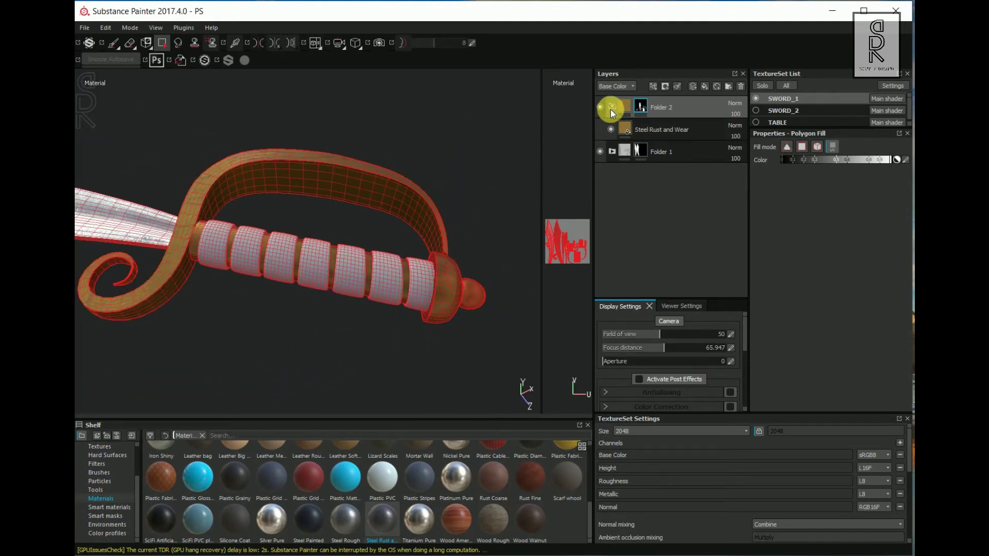
left_click(121, 44)
mouse_move(369, 335)
left_mouse_down("alt")
mouse_move(247, 223)
mouse_move(188, 196)
mouse_move(122, 199)
mouse_move(372, 294)
mouse_move(479, 257)
left_mouse_up("alt")
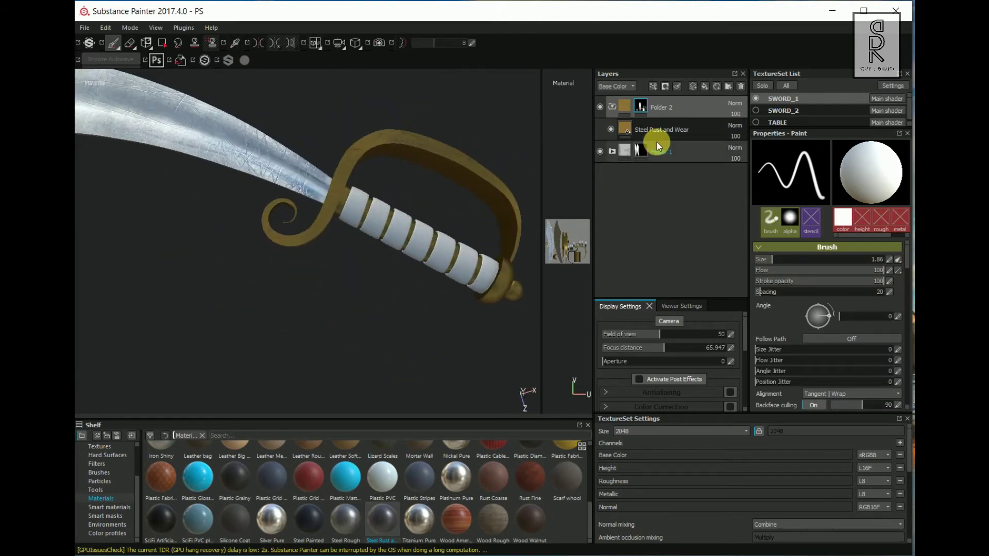
left_click(612, 107)
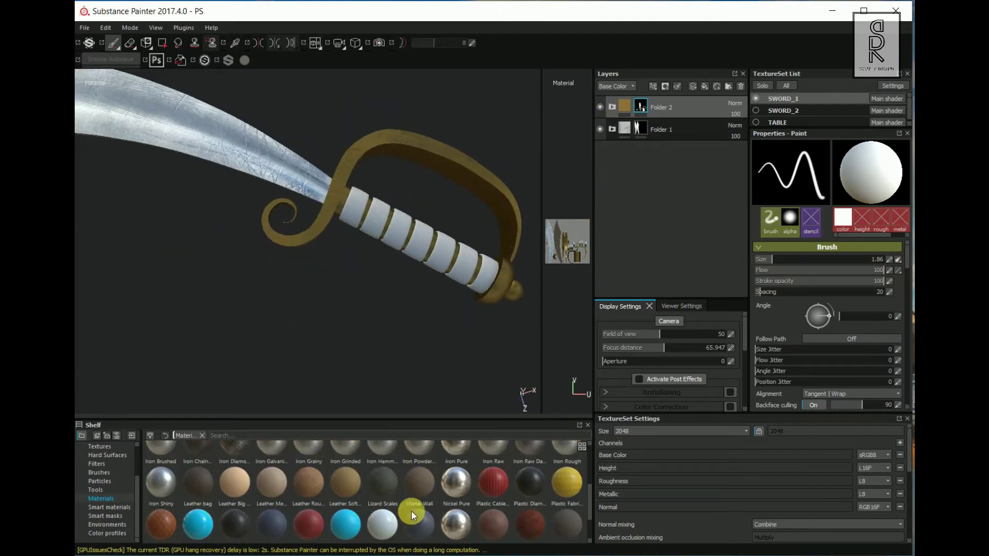
Add the Plastic Grid Bumpy material as a new layer above Folder 2
mouse_move(274, 486)
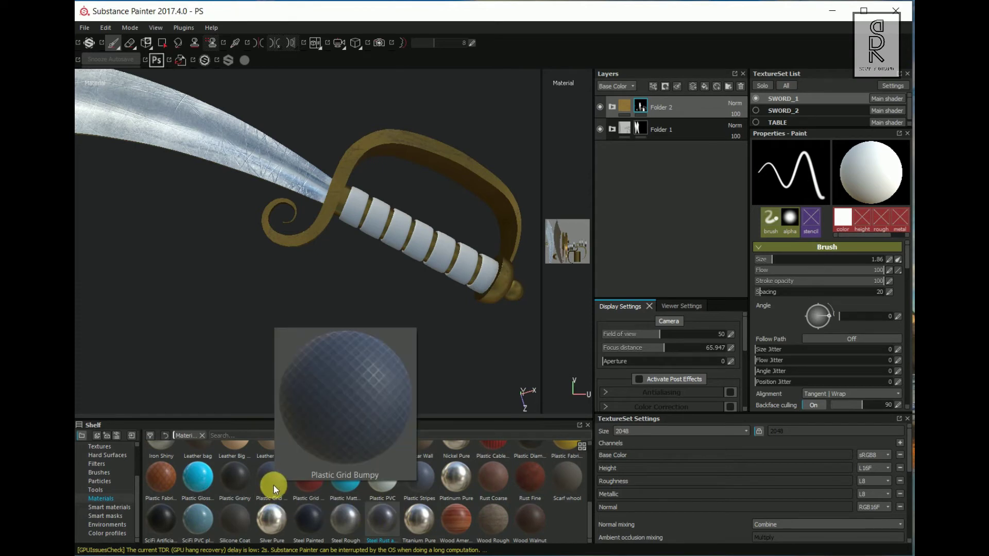
left_click_drag(273, 484, 682, 99)
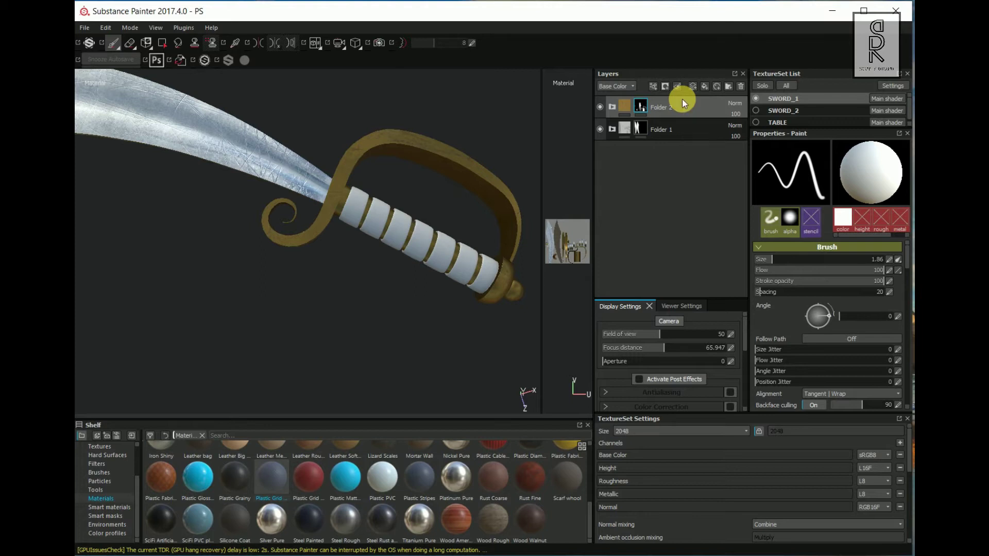
left_click_drag(348, 290, 267, 309, "alt")
scroll(268, 309, "up", 2)
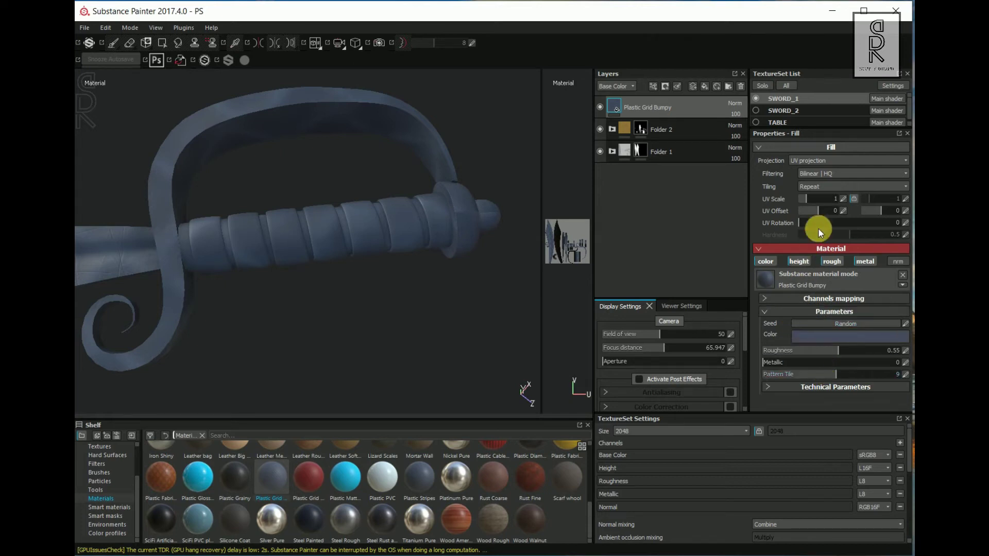
Set the Plastic Grid Bumpy layer's UV scale to 30
left_click_drag(805, 195, 825, 199)
left_click_drag(326, 297, 495, 329, "alt")
scroll(300, 289, "up", 3)
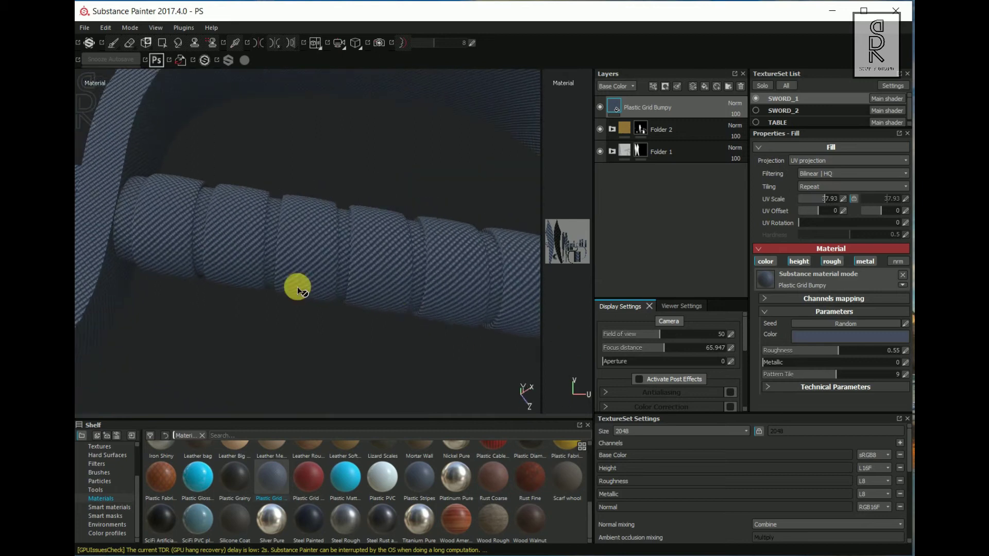
scroll(333, 309, "up", 1)
left_click(843, 198)
type("30")
key("Return")
scroll(404, 286, "down", 5)
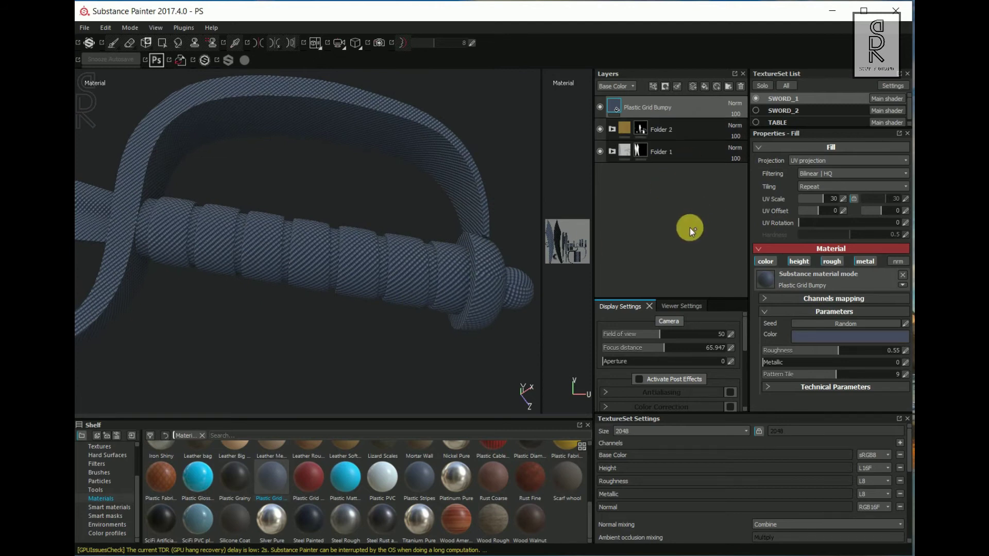
Group the Plastic Grid Bumpy layer into a folder and add a black mask to that folder
key("ctrl+g")
right_click(662, 109)
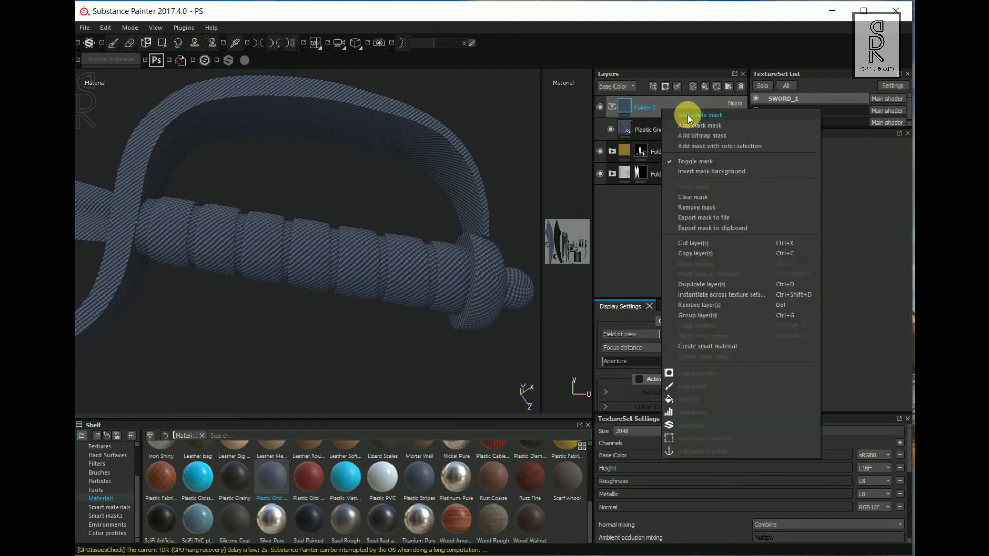
left_click(708, 126)
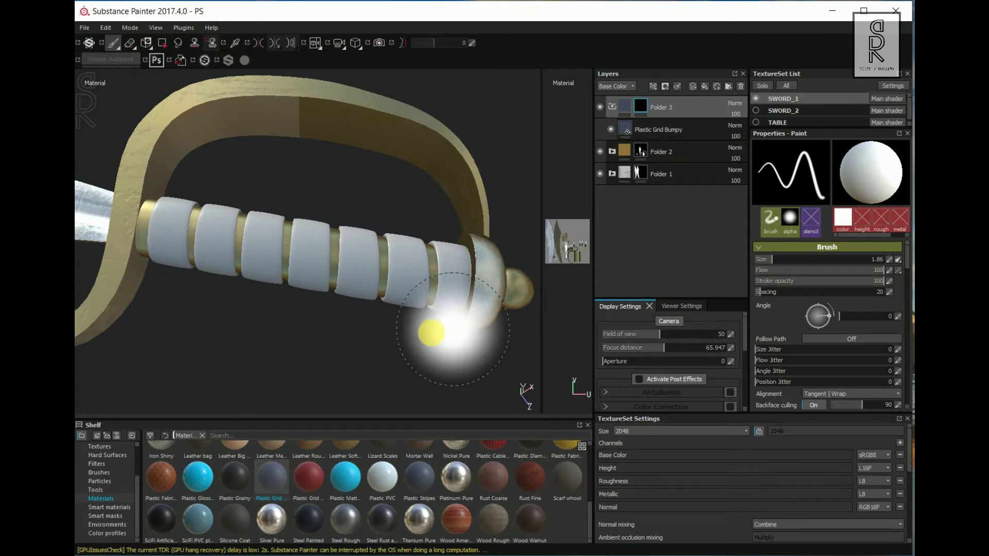
Delete Folder 2, which holds the gold metal material, from the layer stack
left_click(162, 44)
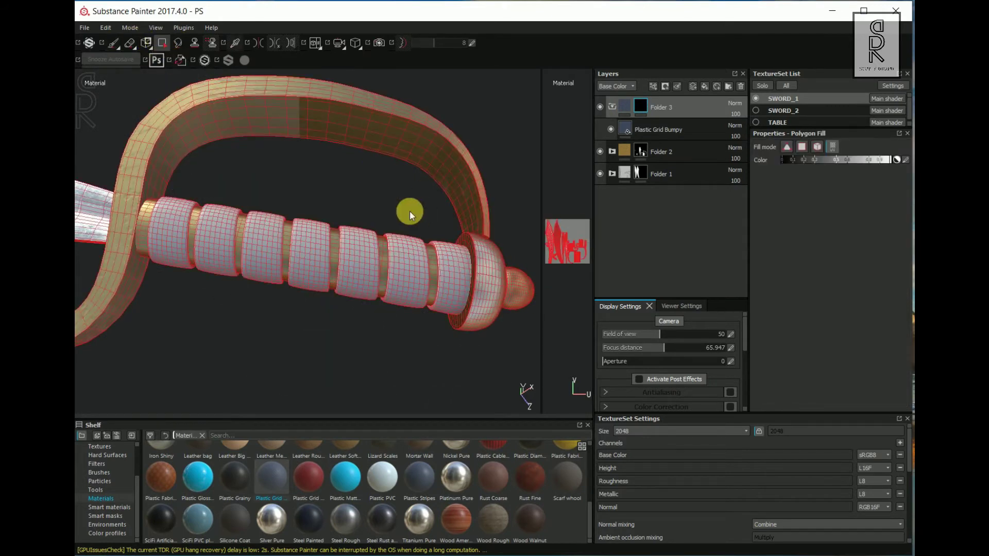
left_click_drag(409, 211, 487, 202, "alt")
left_click(670, 152)
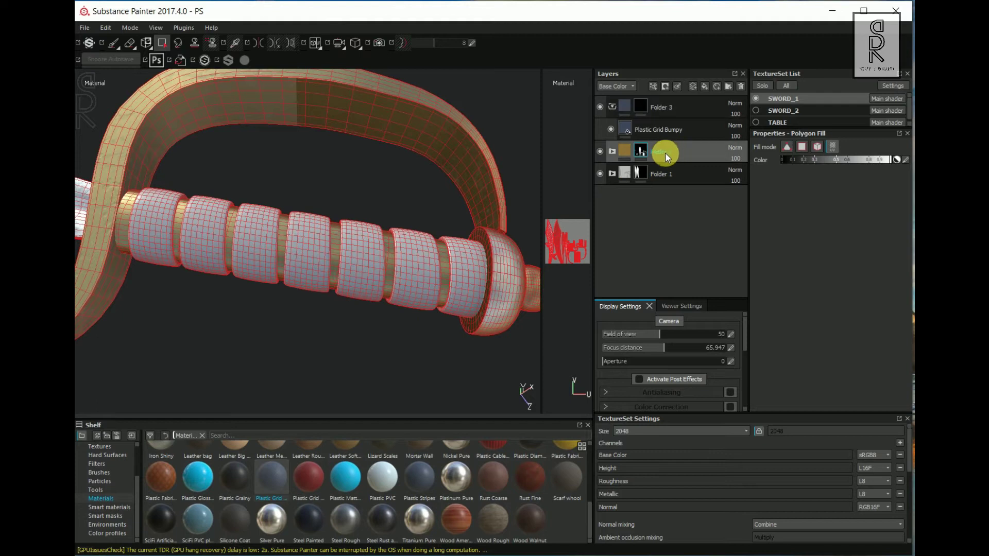
key("Delete")
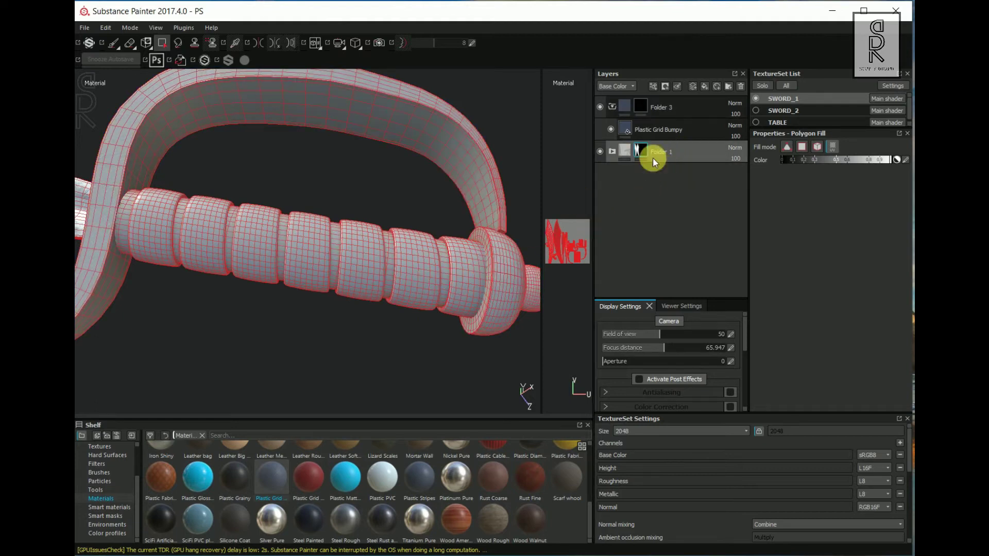
Polygon-fill the seven raised grip bands in Folder 3's mask, leaving the gaps between them unfilled
left_click(665, 107)
left_click_drag(426, 263, 274, 267, "alt")
middle_click_drag(274, 267, 375, 263, "alt")
right_click_drag(375, 263, 375, 342, "alt")
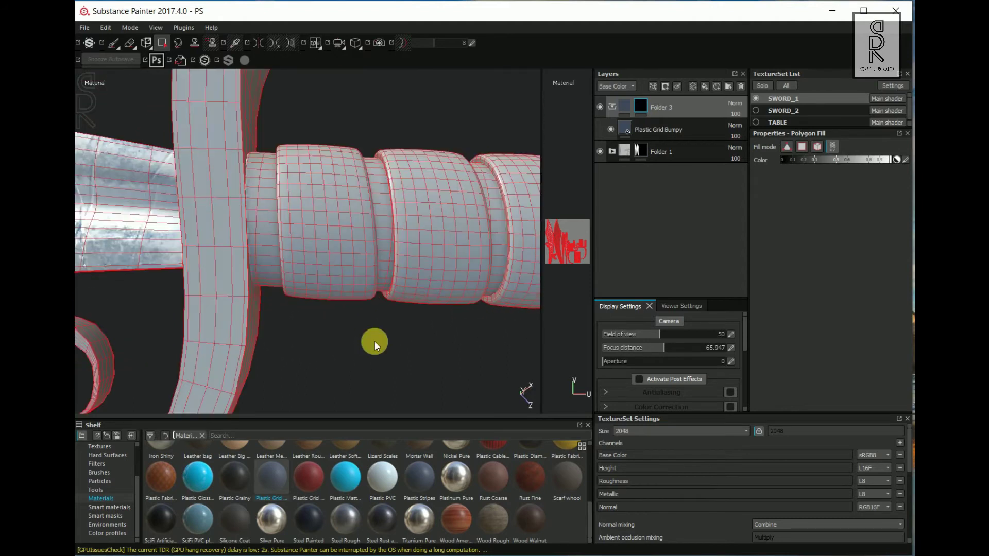
left_click(360, 291)
left_click(443, 293)
middle_click_drag(461, 324, 325, 315, "alt")
left_click(440, 289)
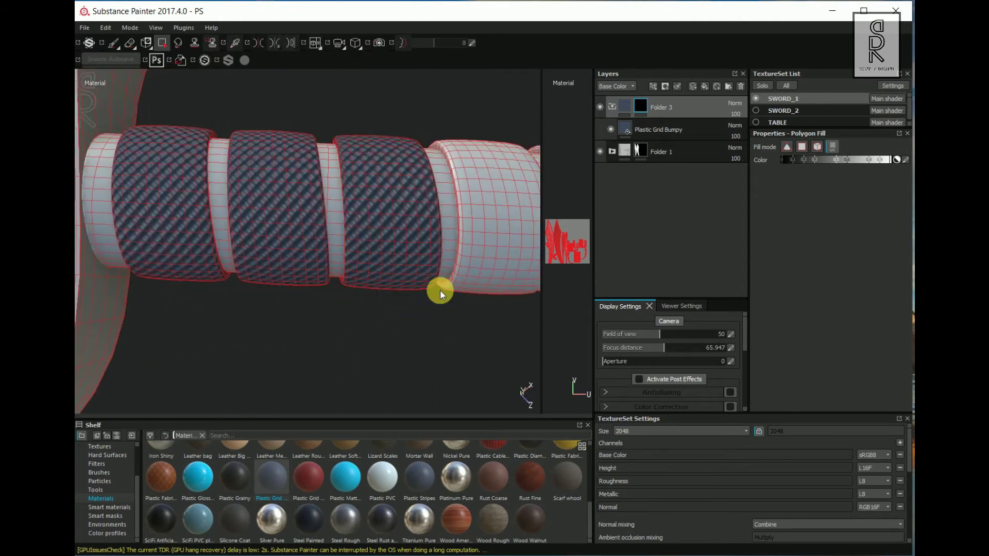
middle_click_drag(440, 289, 304, 281, "alt")
left_click(380, 244)
left_click(449, 295)
middle_click_drag(449, 296, 353, 272, "alt")
left_click(353, 272)
left_click(465, 272)
right_click_drag(416, 364, 302, 302, "alt")
middle_click_drag(302, 302, 454, 295, "alt")
right_click_drag(454, 294, 304, 314, "alt")
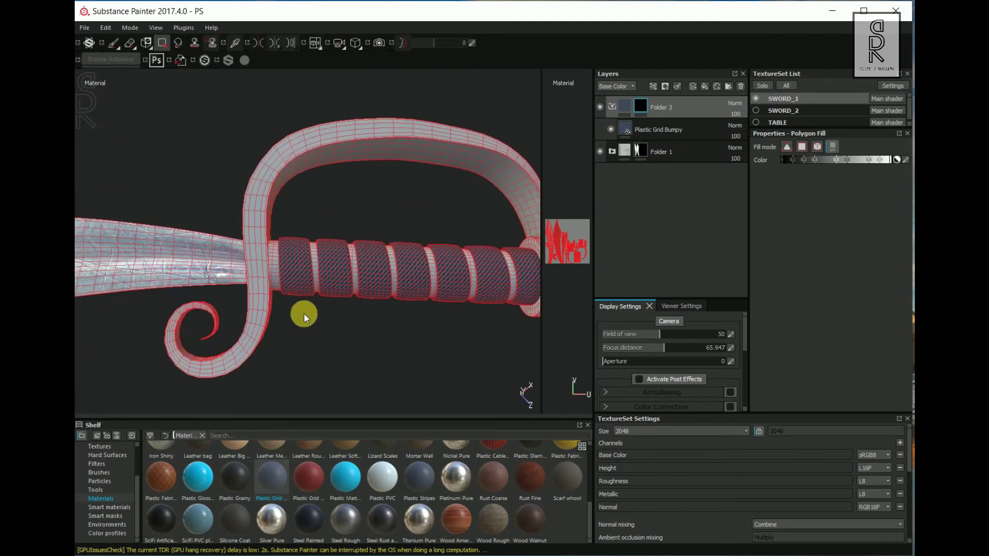
left_click(113, 42)
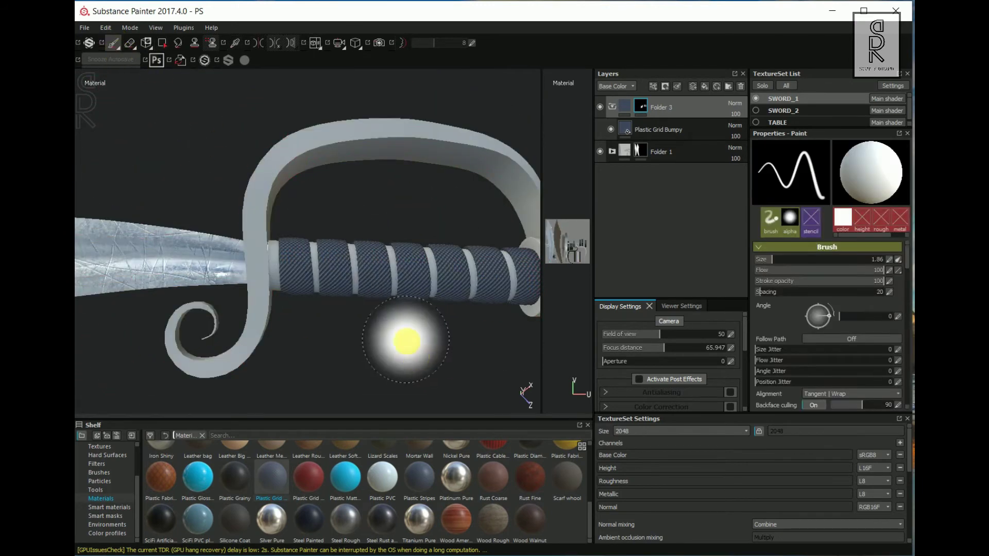
left_click_drag(406, 304, 391, 295, "alt")
Change the Plastic Grid Bumpy layer's color to dark red and set its roughness to 0.9
left_click_drag(256, 274, 417, 331, "alt")
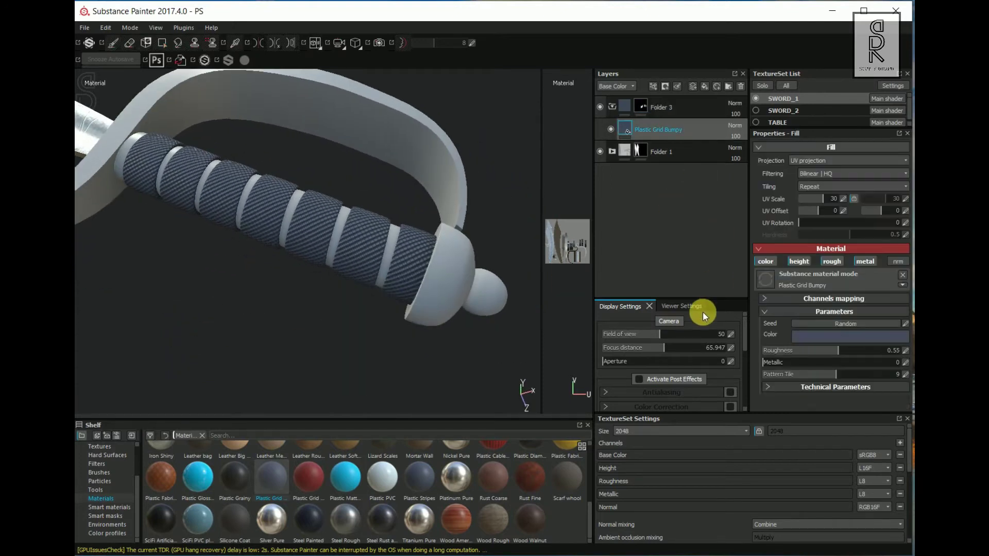
left_click(825, 338)
left_click(797, 327)
left_click_drag(828, 329, 828, 301)
left_click(812, 353)
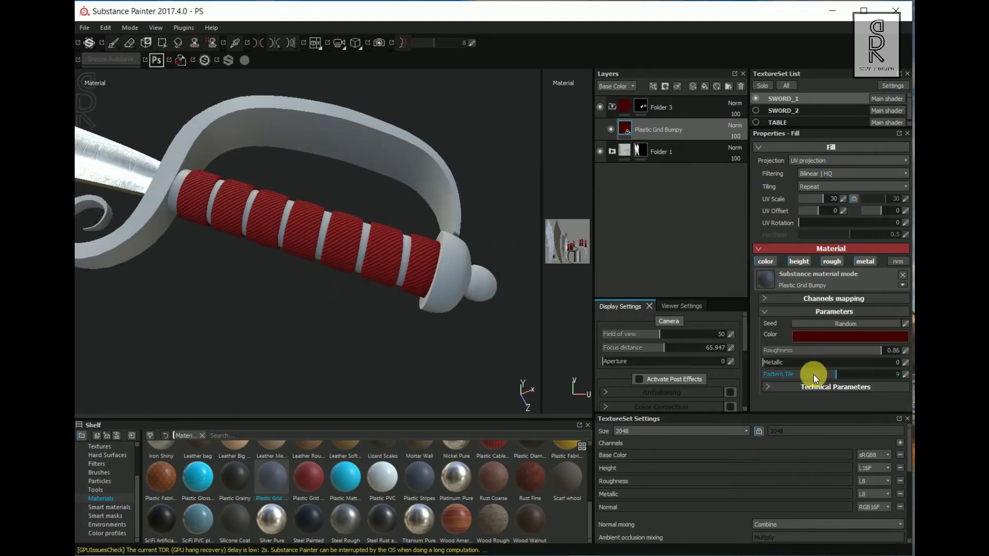
left_click_drag(880, 351, 885, 351)
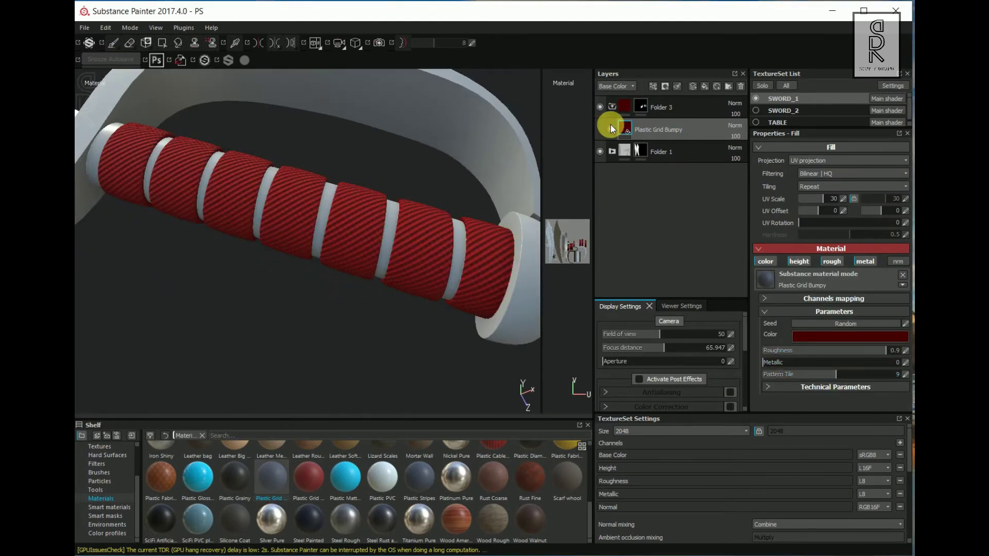